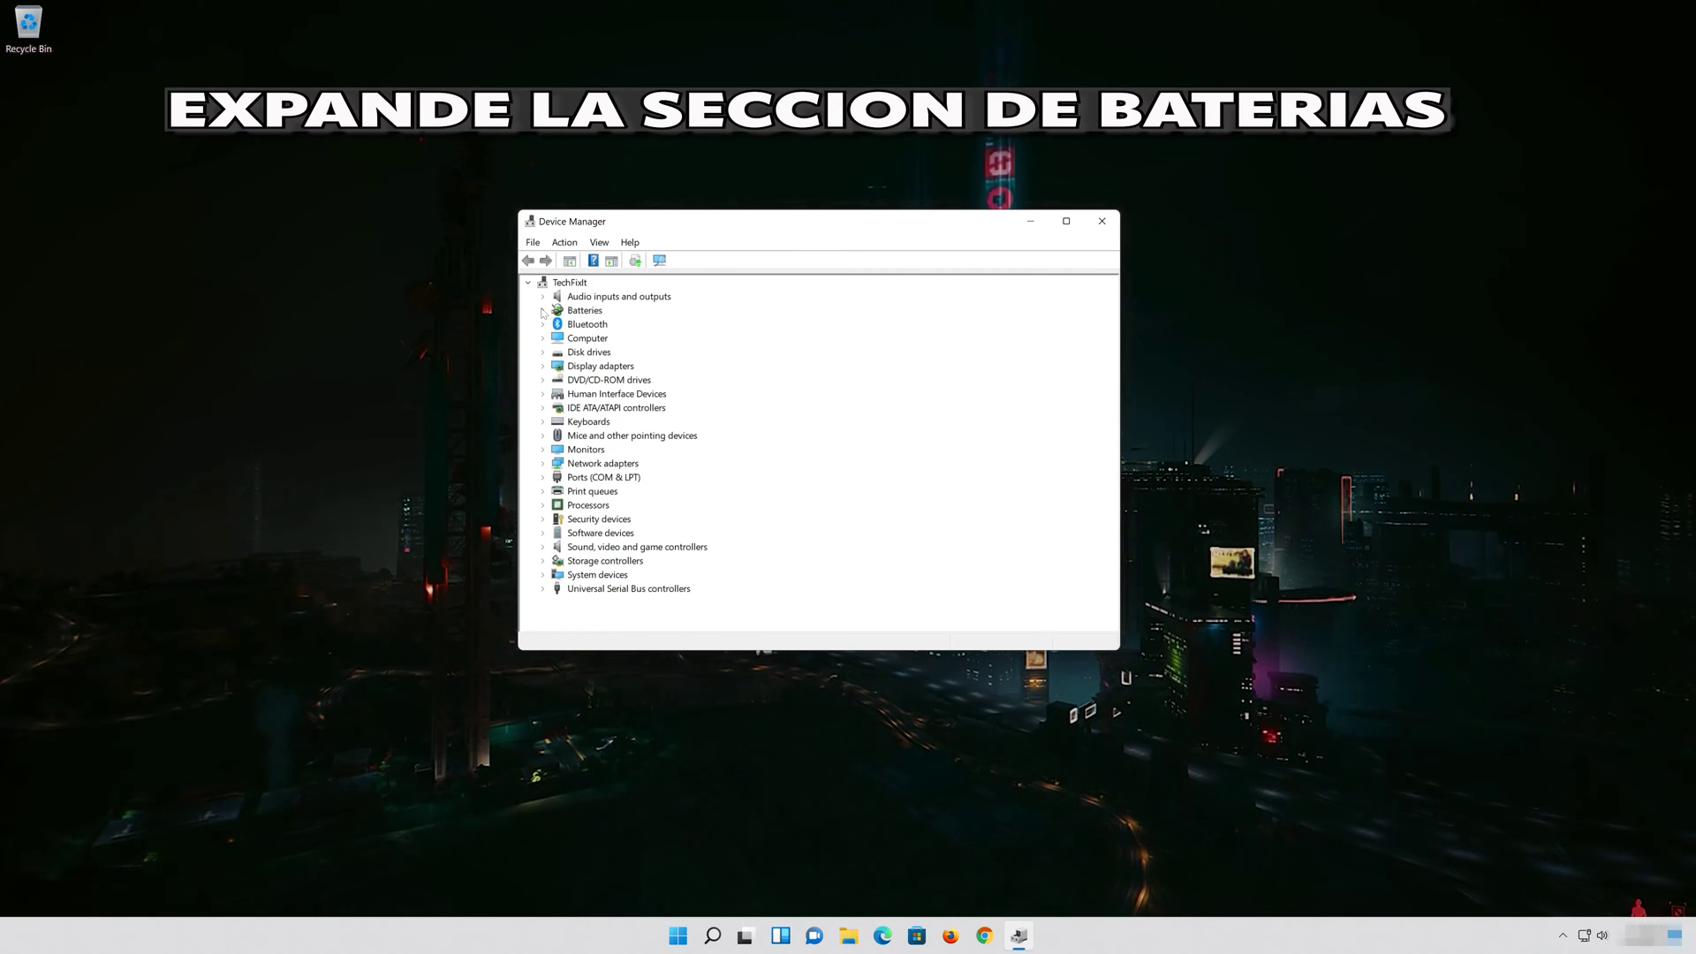
Step: Run an automatic driver search for the Microsoft AC Adapter under Batteries, starting from the driver page of its properties
click(542, 311)
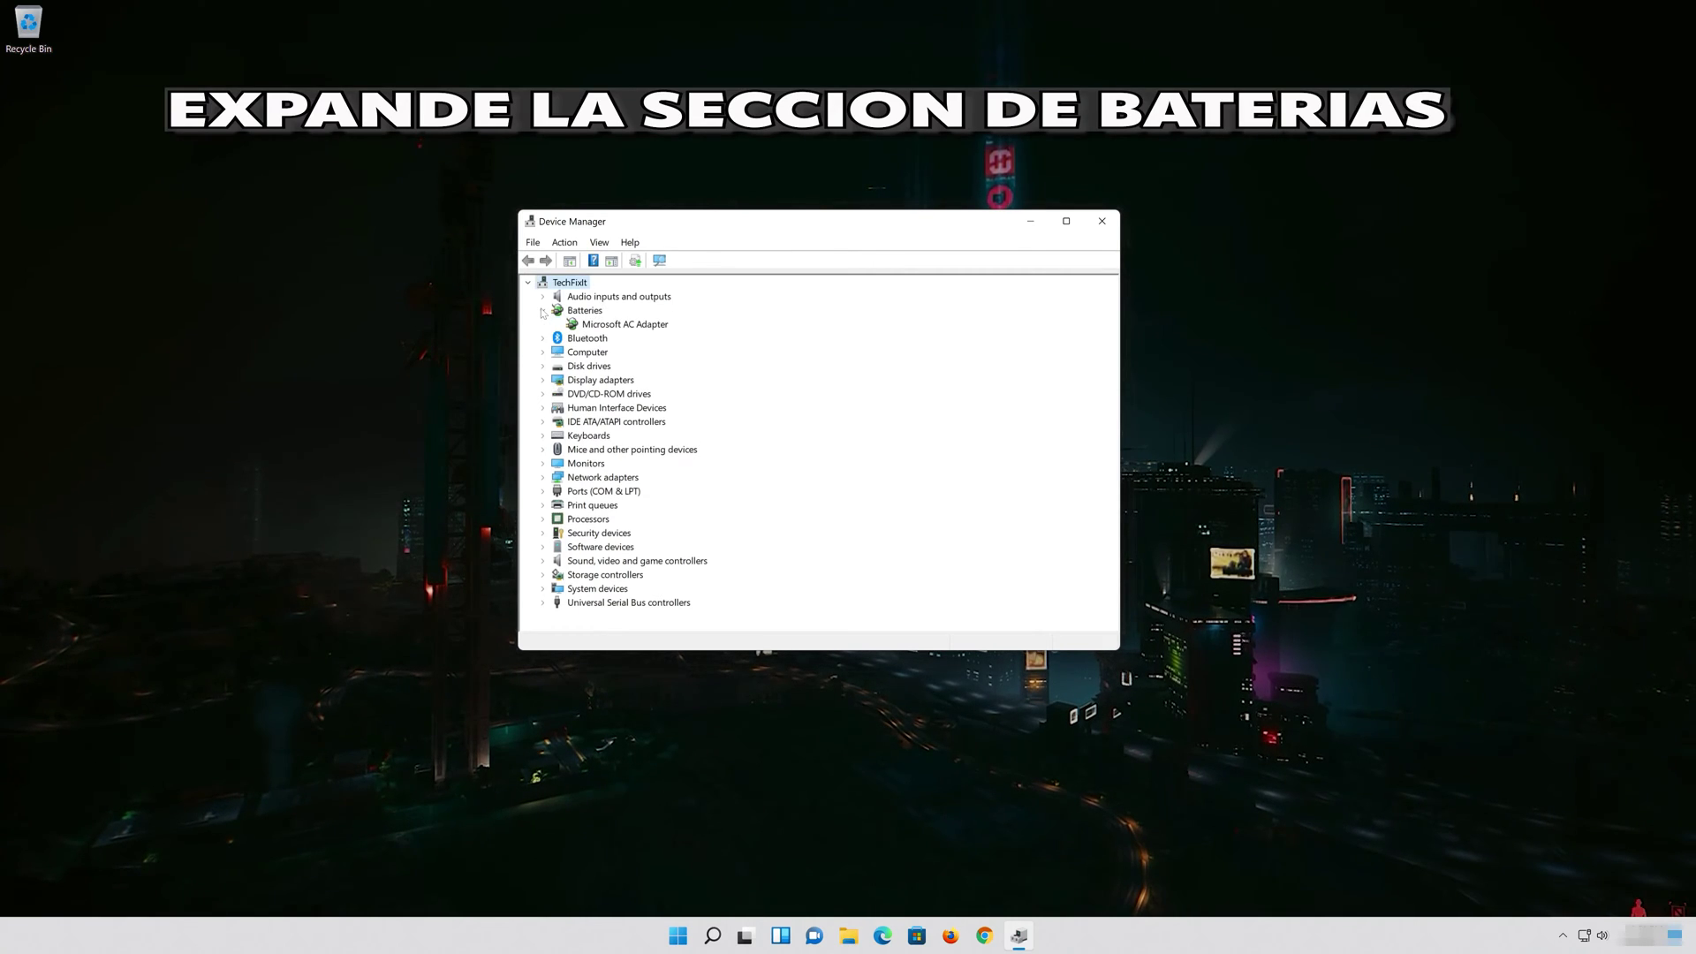
right_click(641, 326)
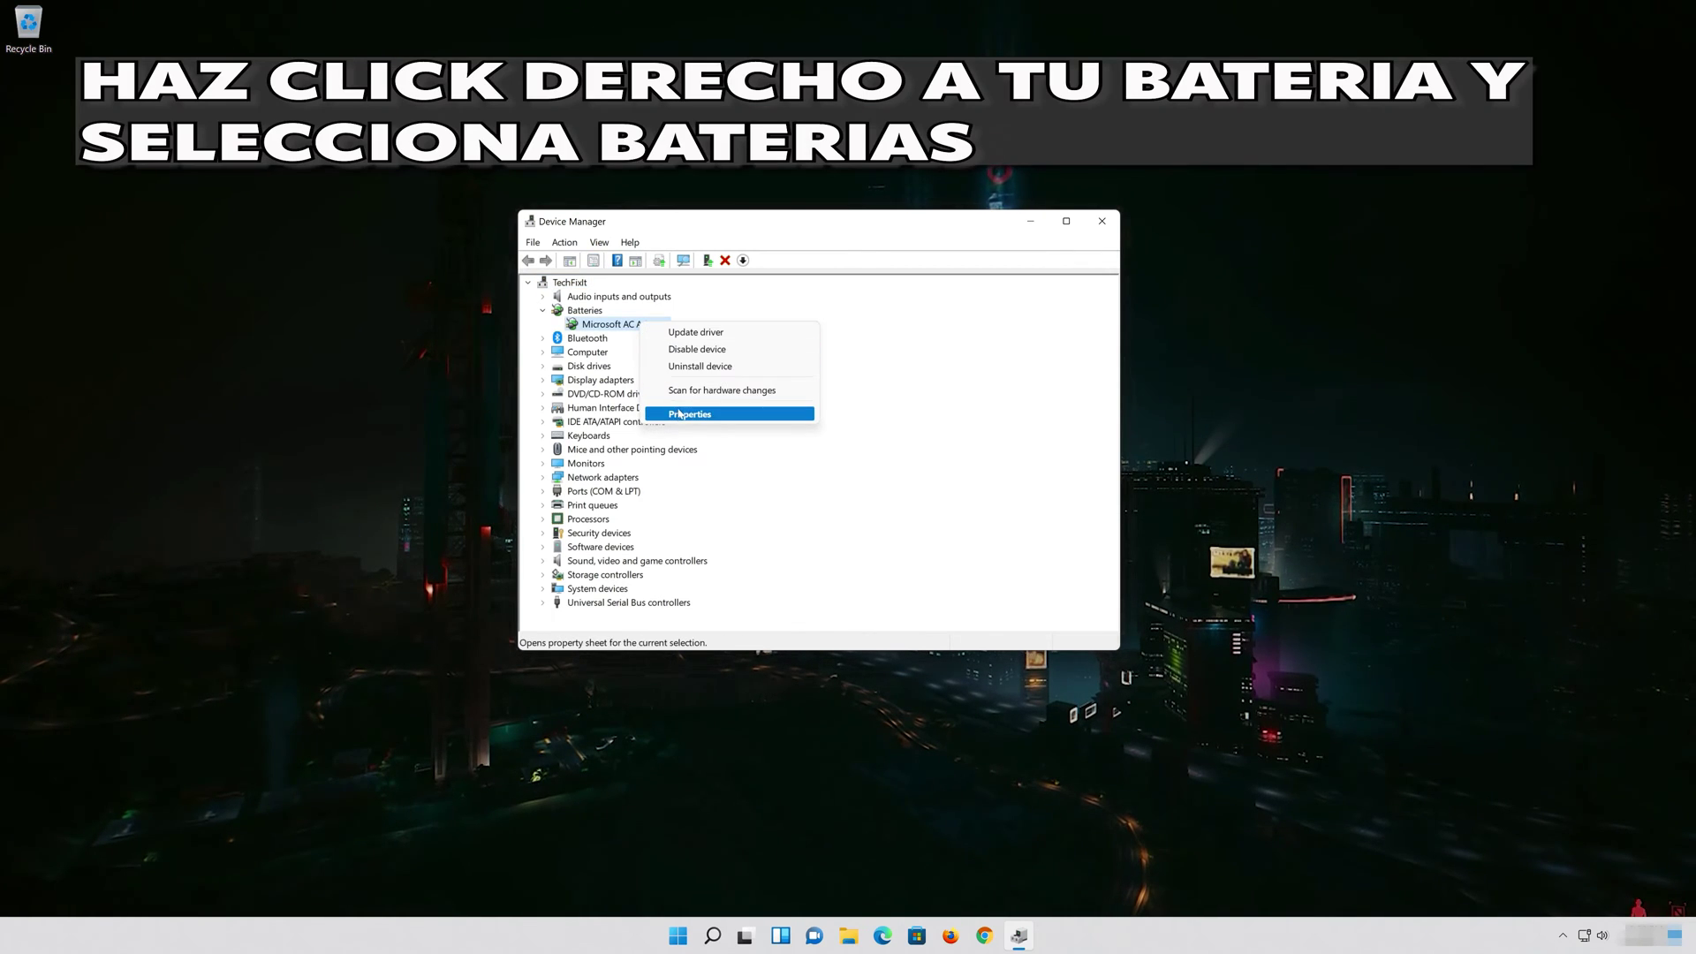
click(729, 414)
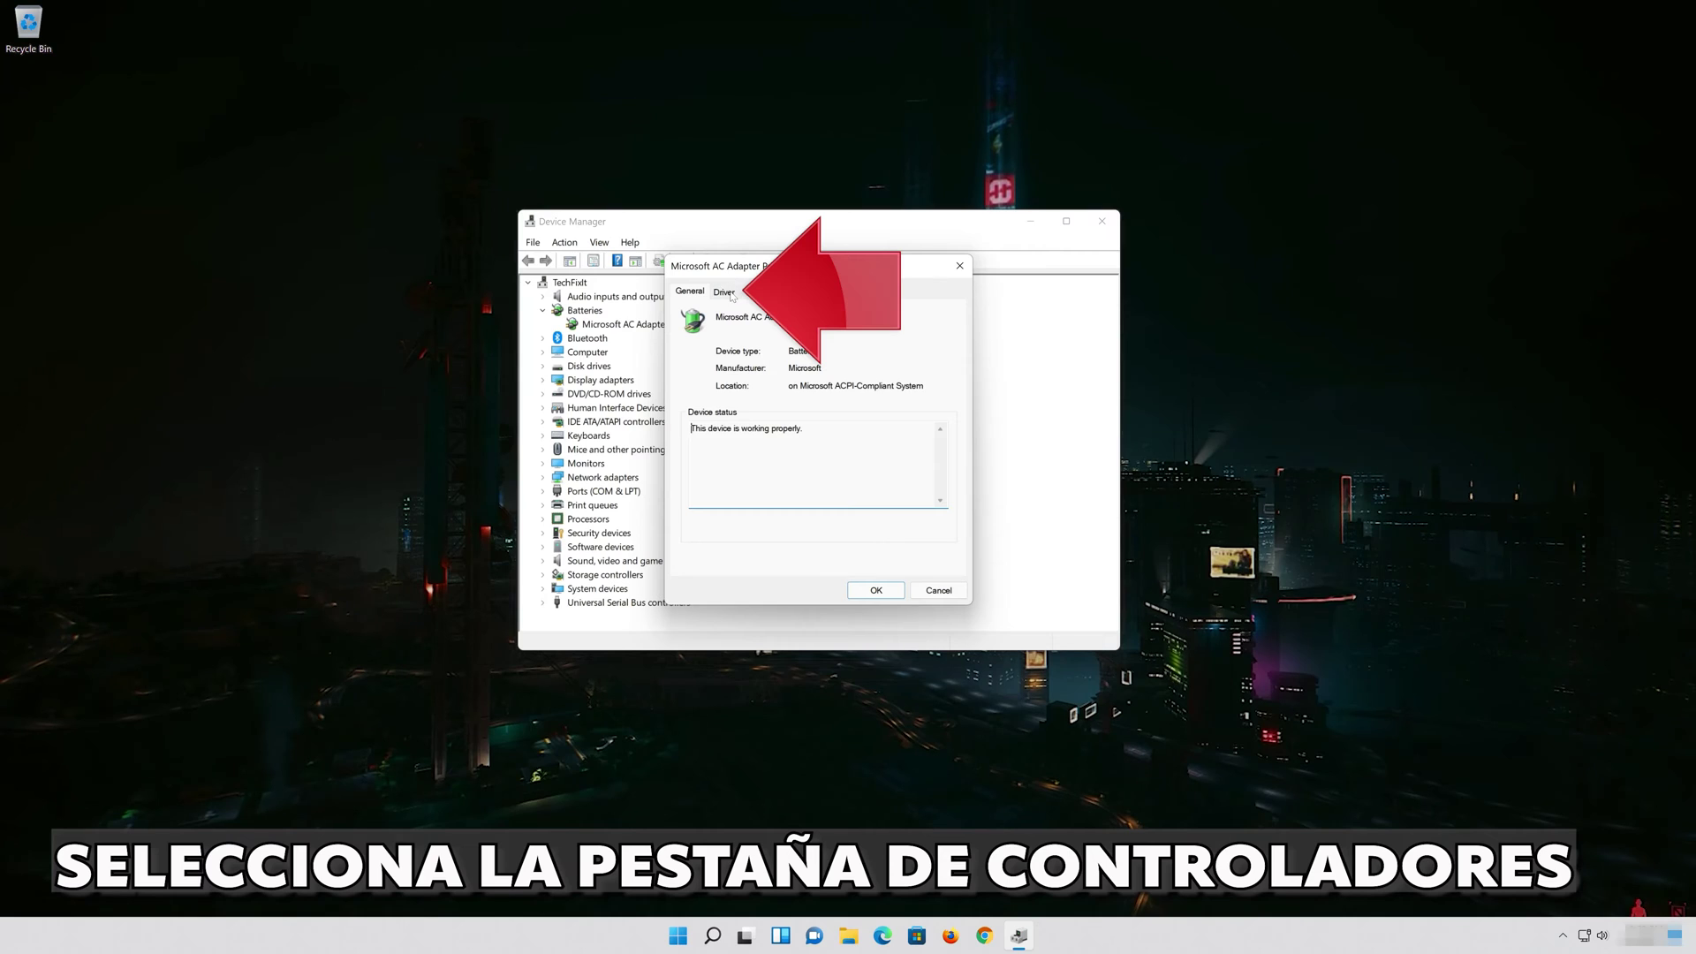
click(725, 292)
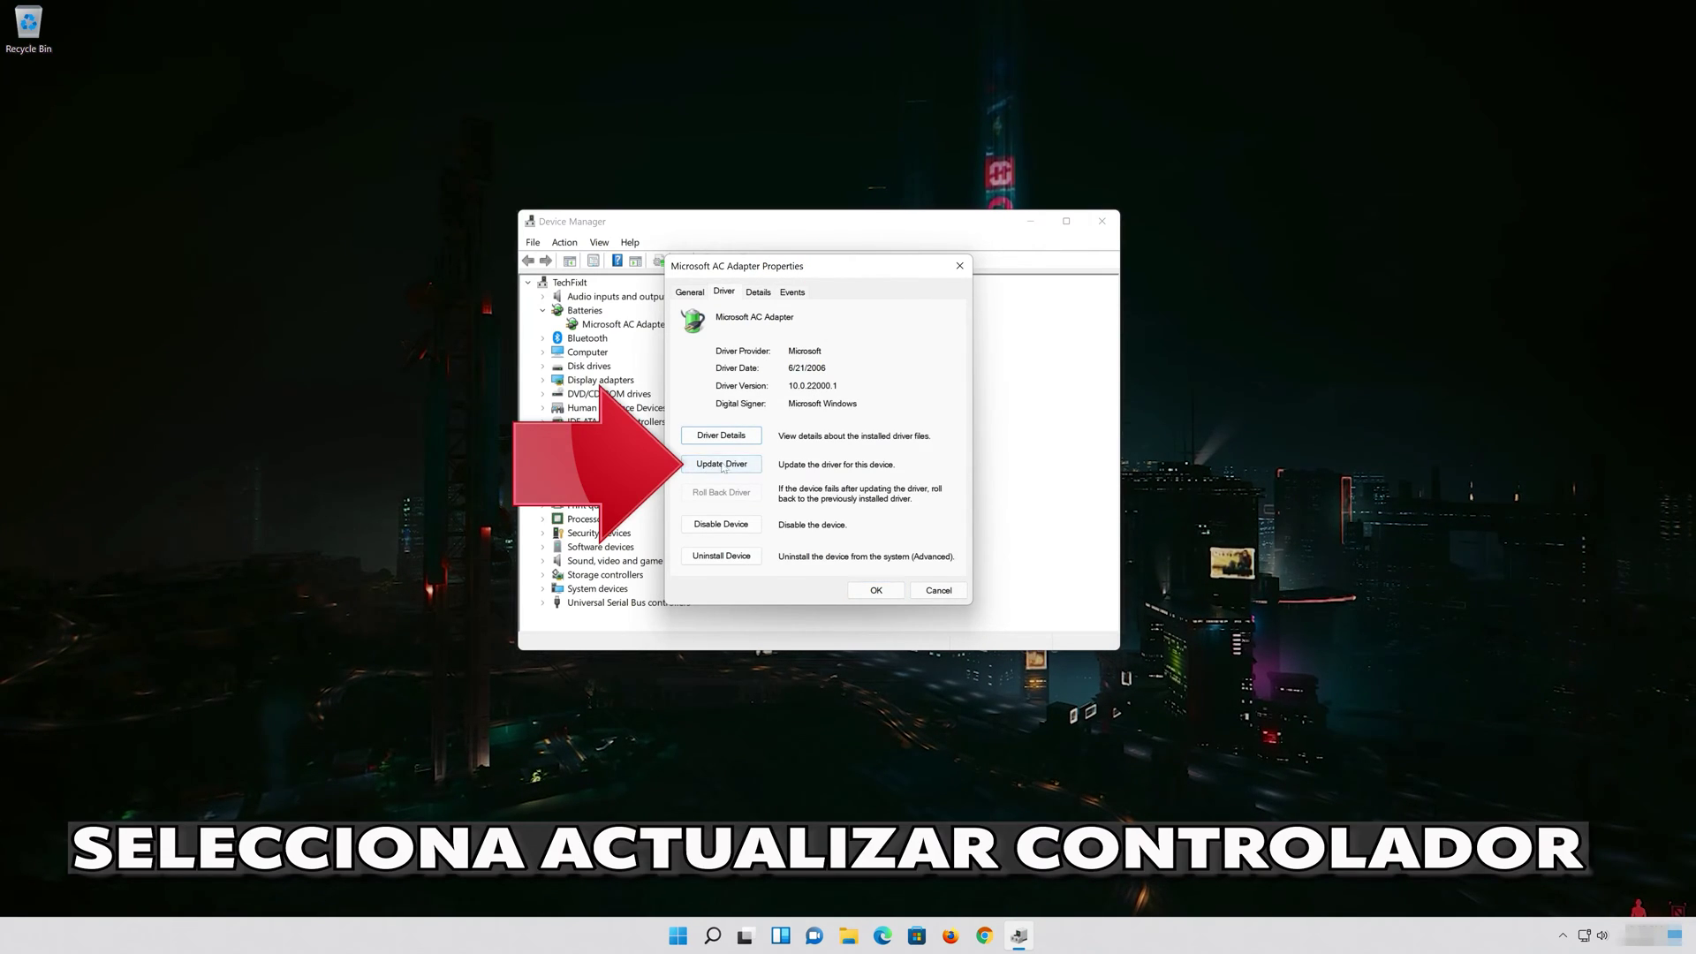
click(720, 465)
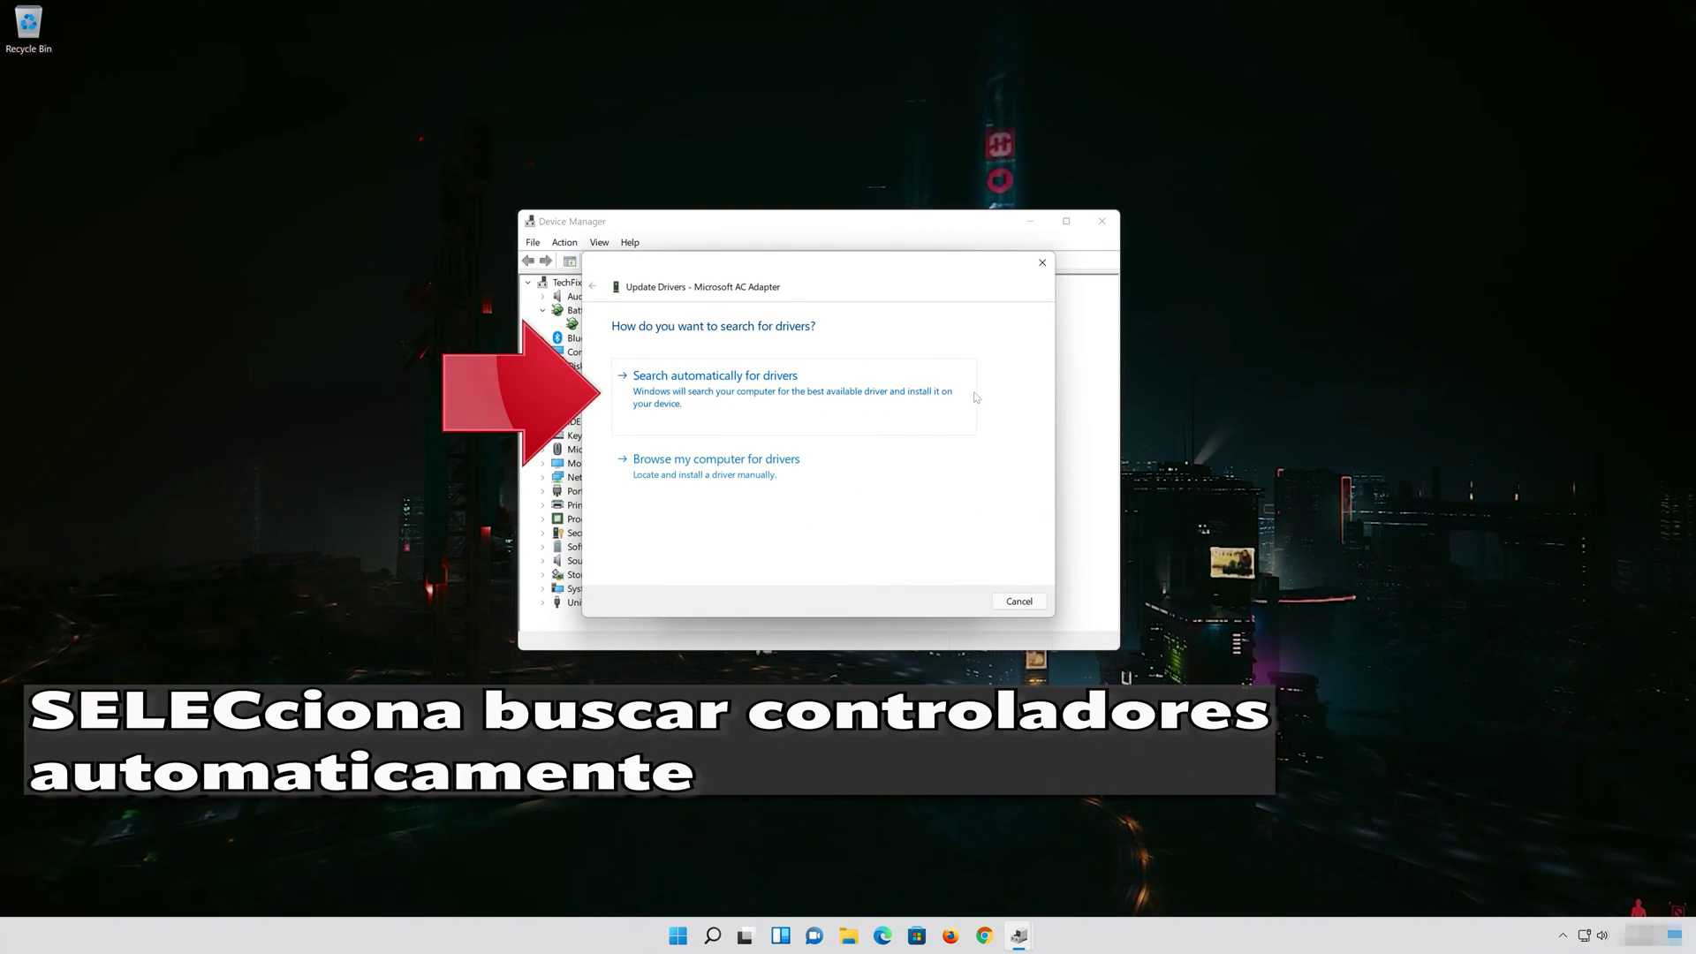
click(694, 398)
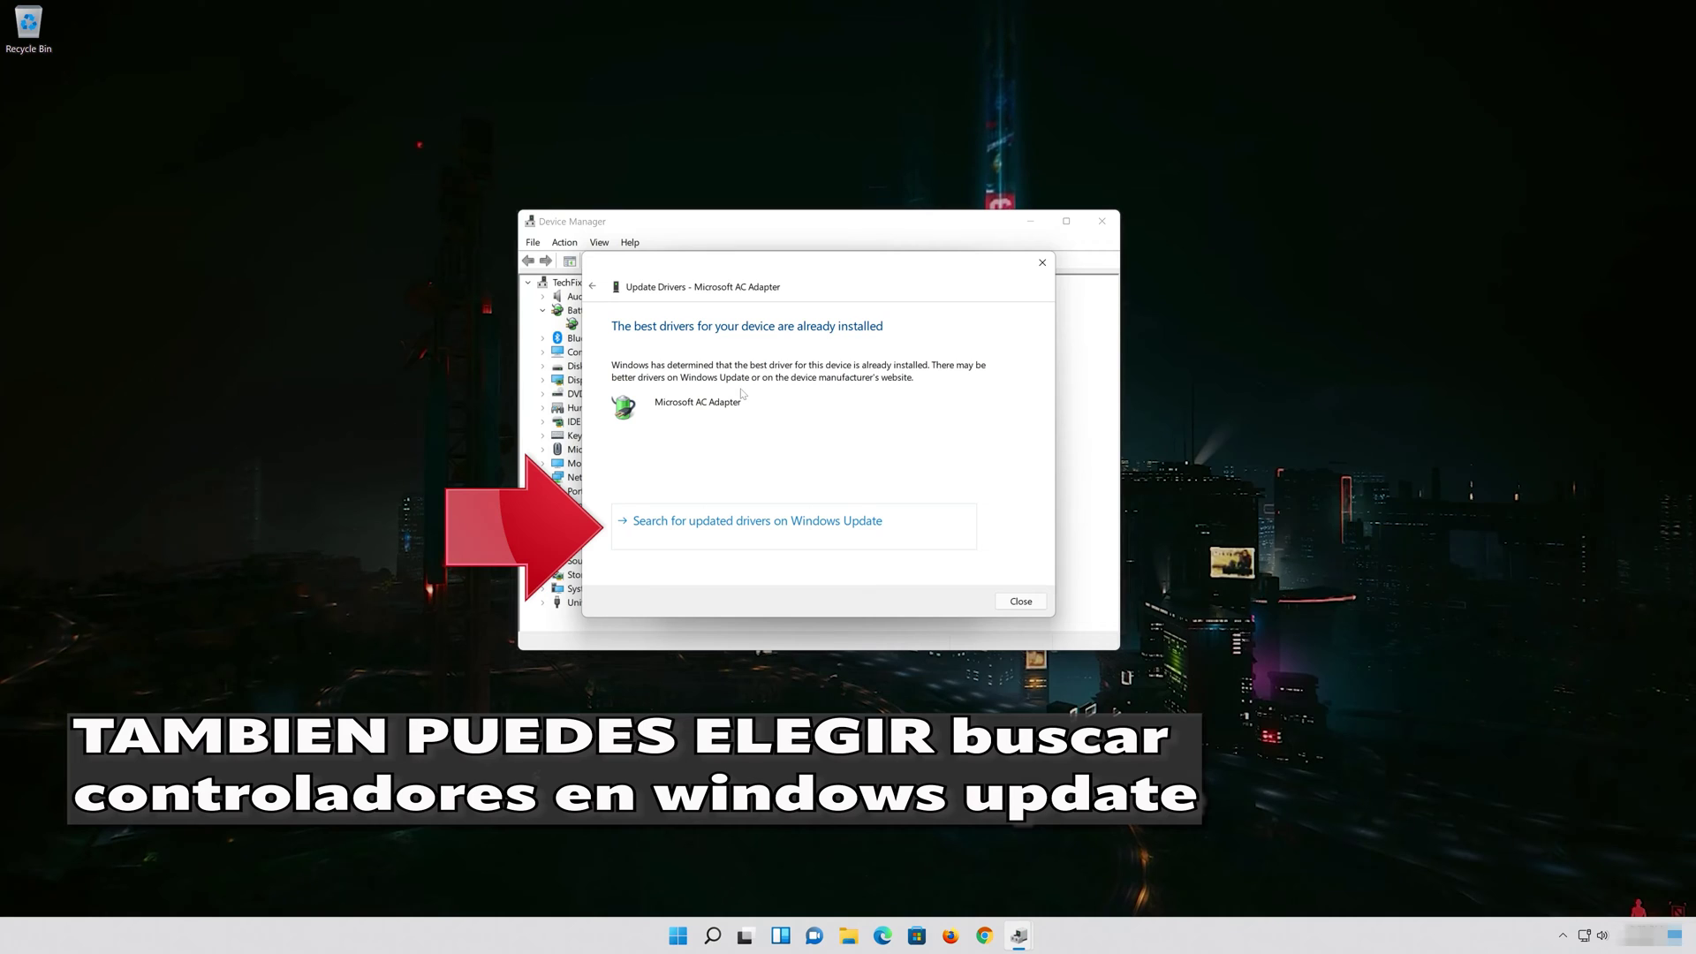
Step: Look for updated drivers through Windows Update and start a check for updates
click(761, 541)
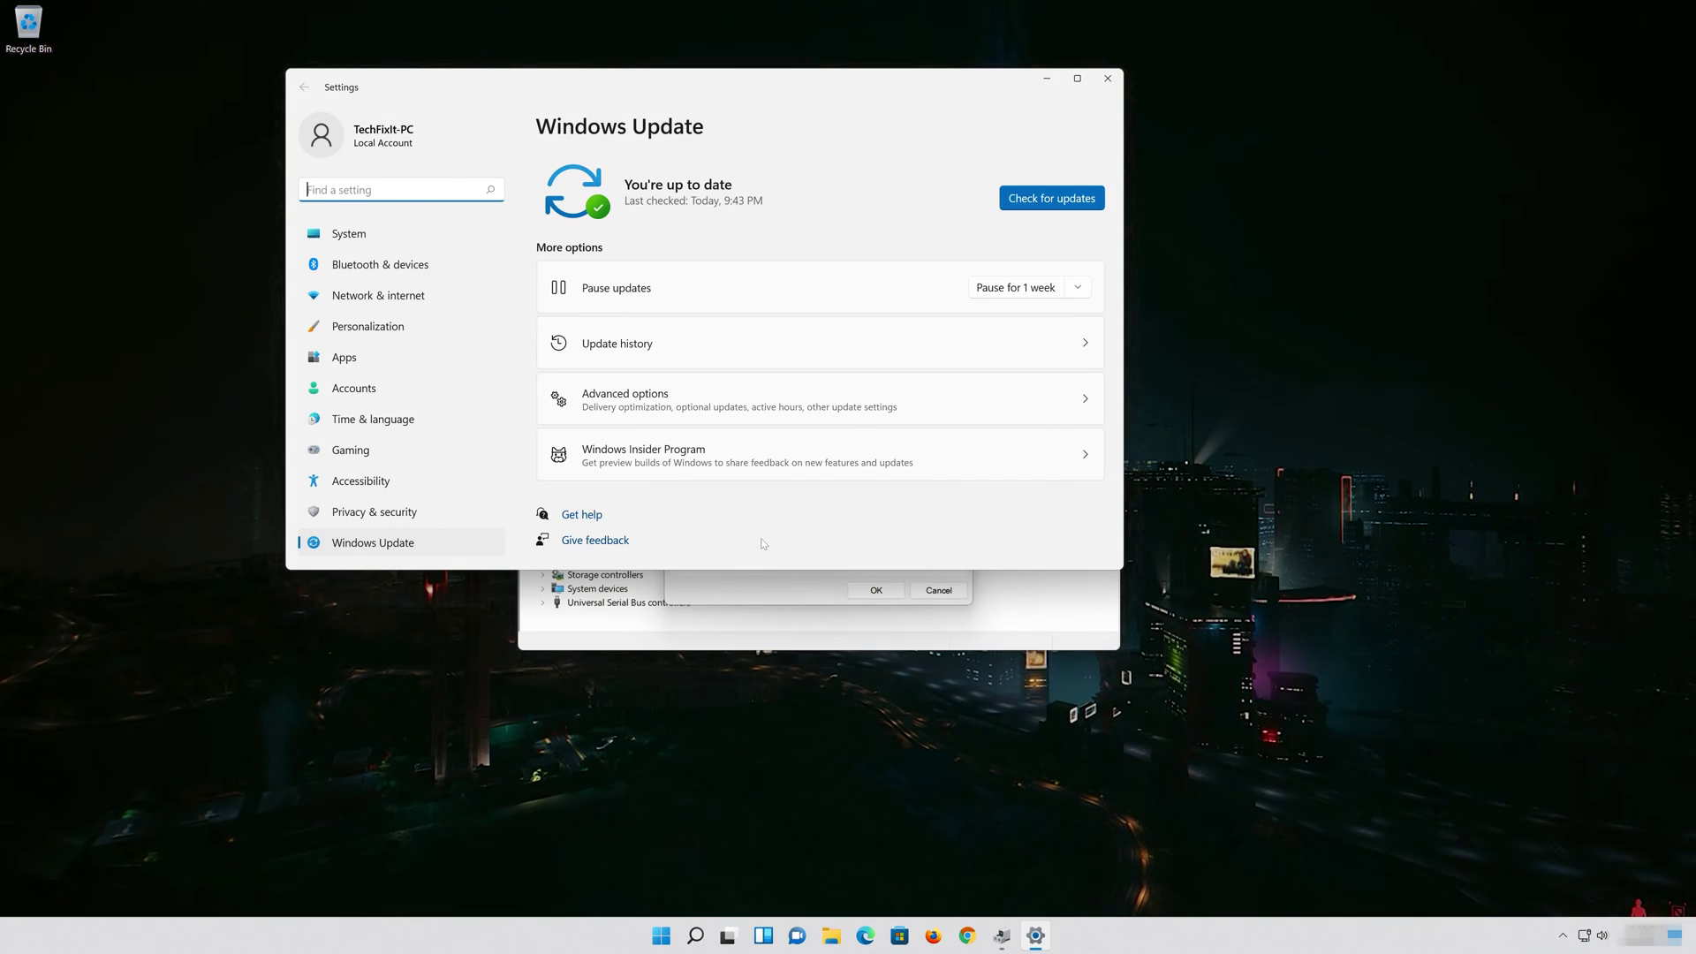
drag(800, 83, 961, 189)
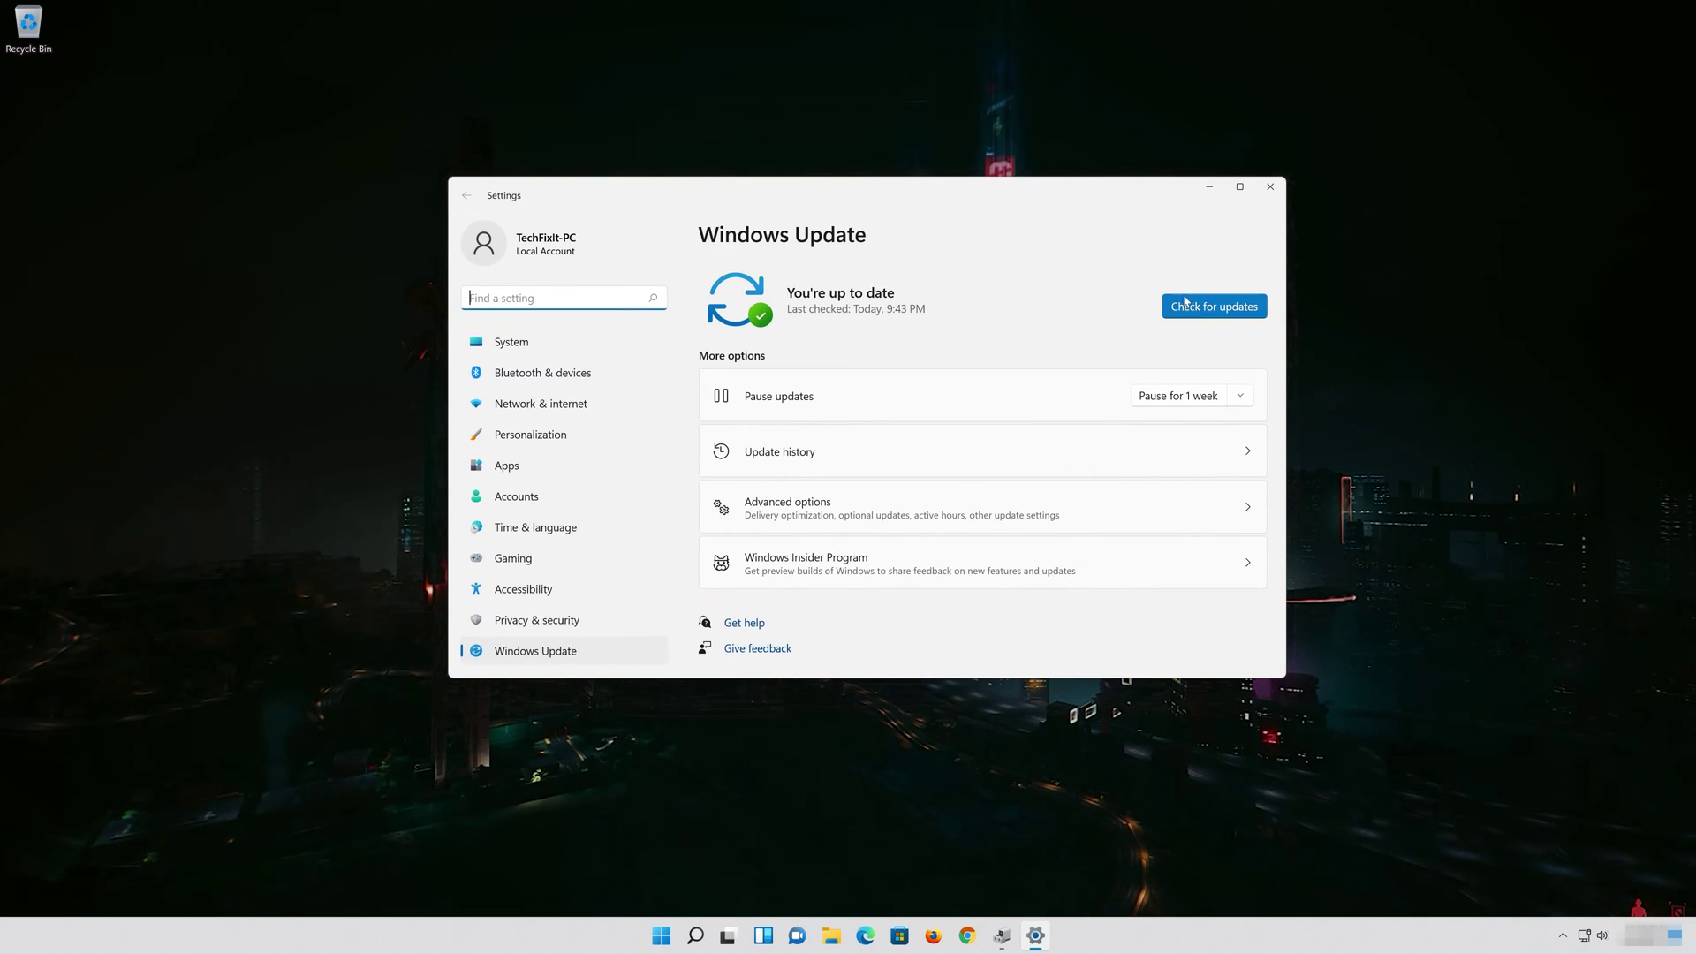
click(1223, 307)
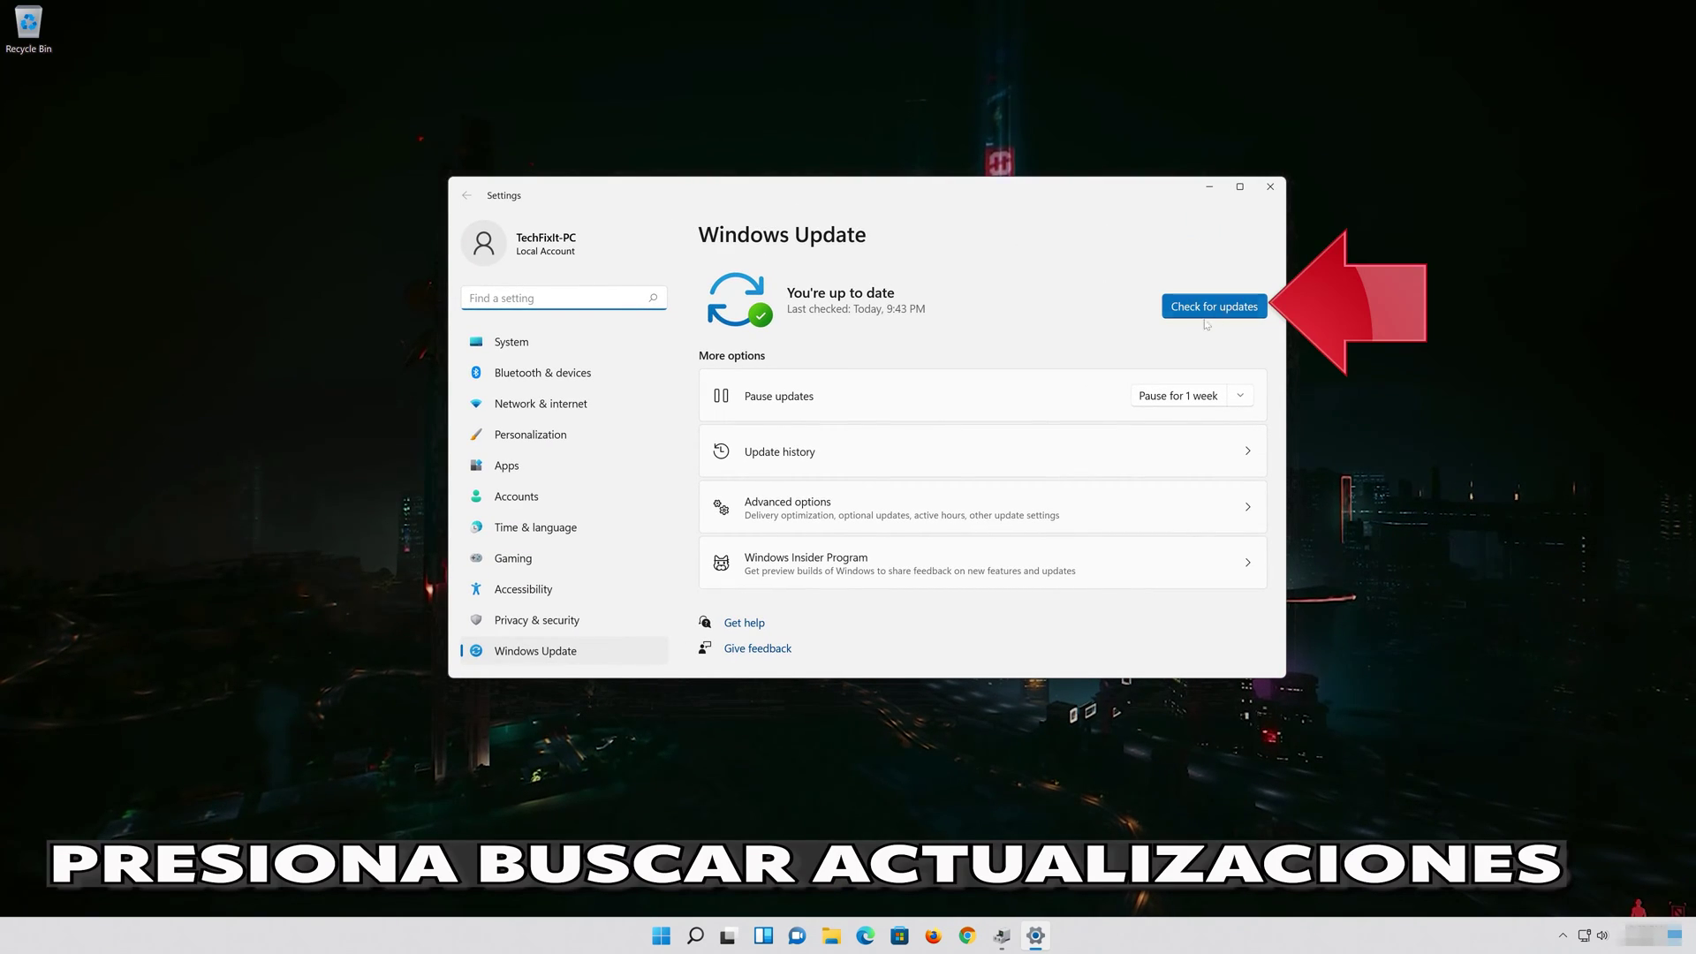
click(1220, 315)
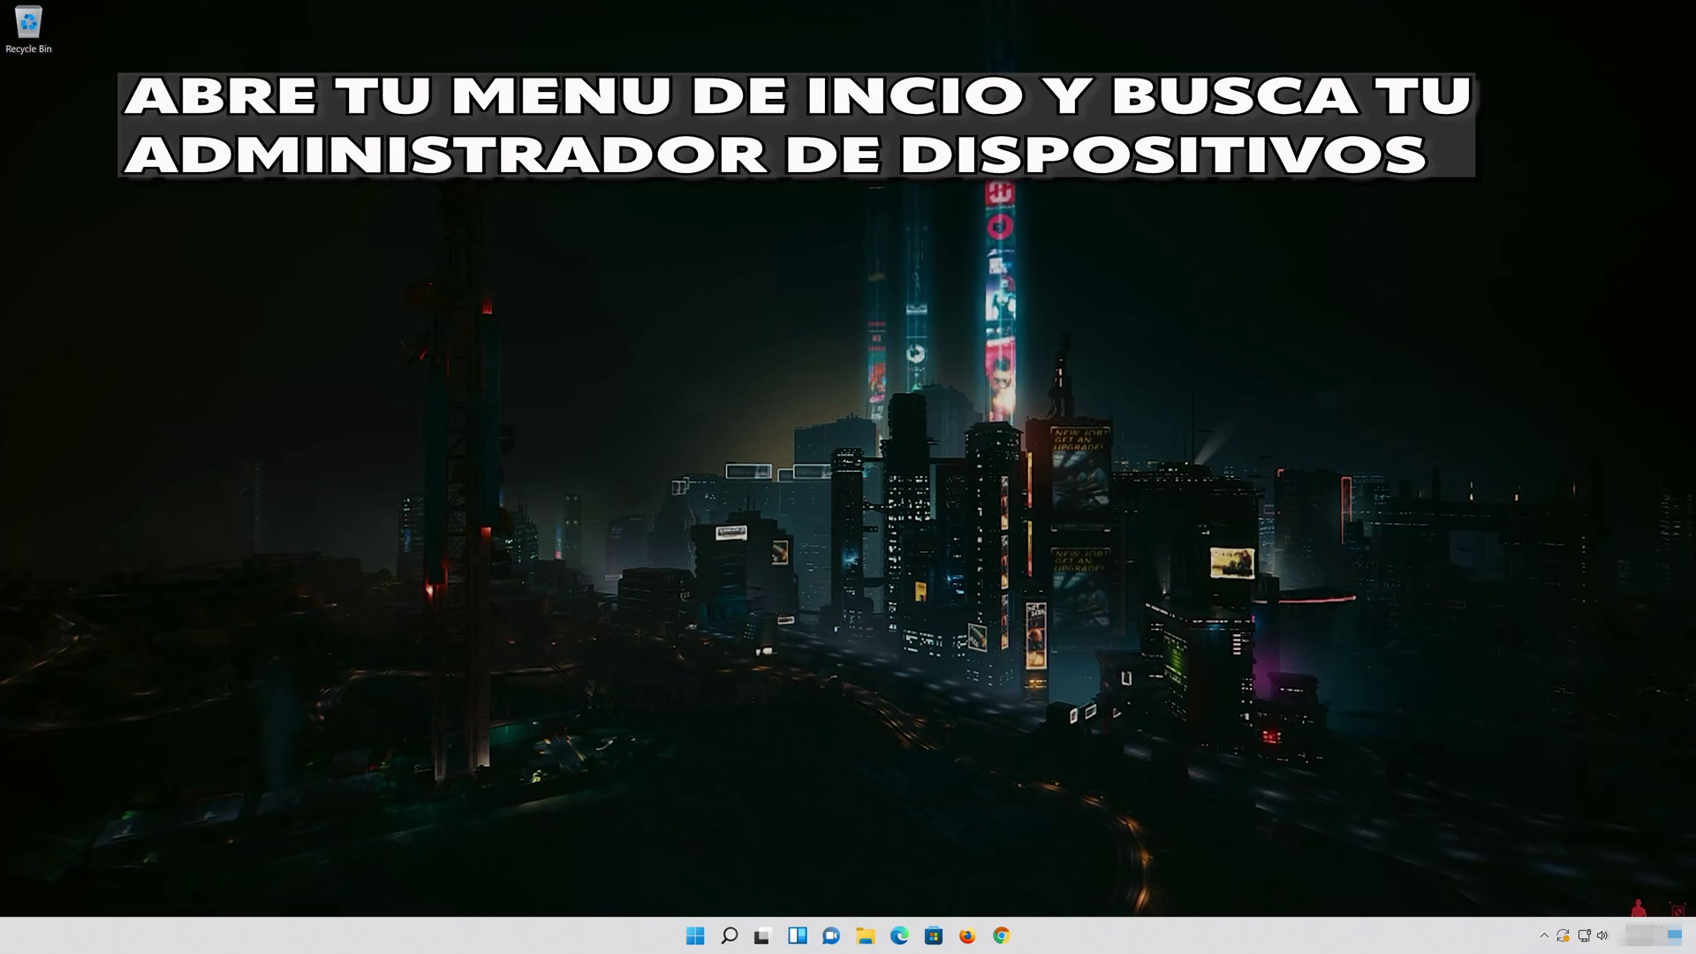
Step: Search Windows for "device manager", open Device Manager and move its window to the middle of the desktop
key(super)
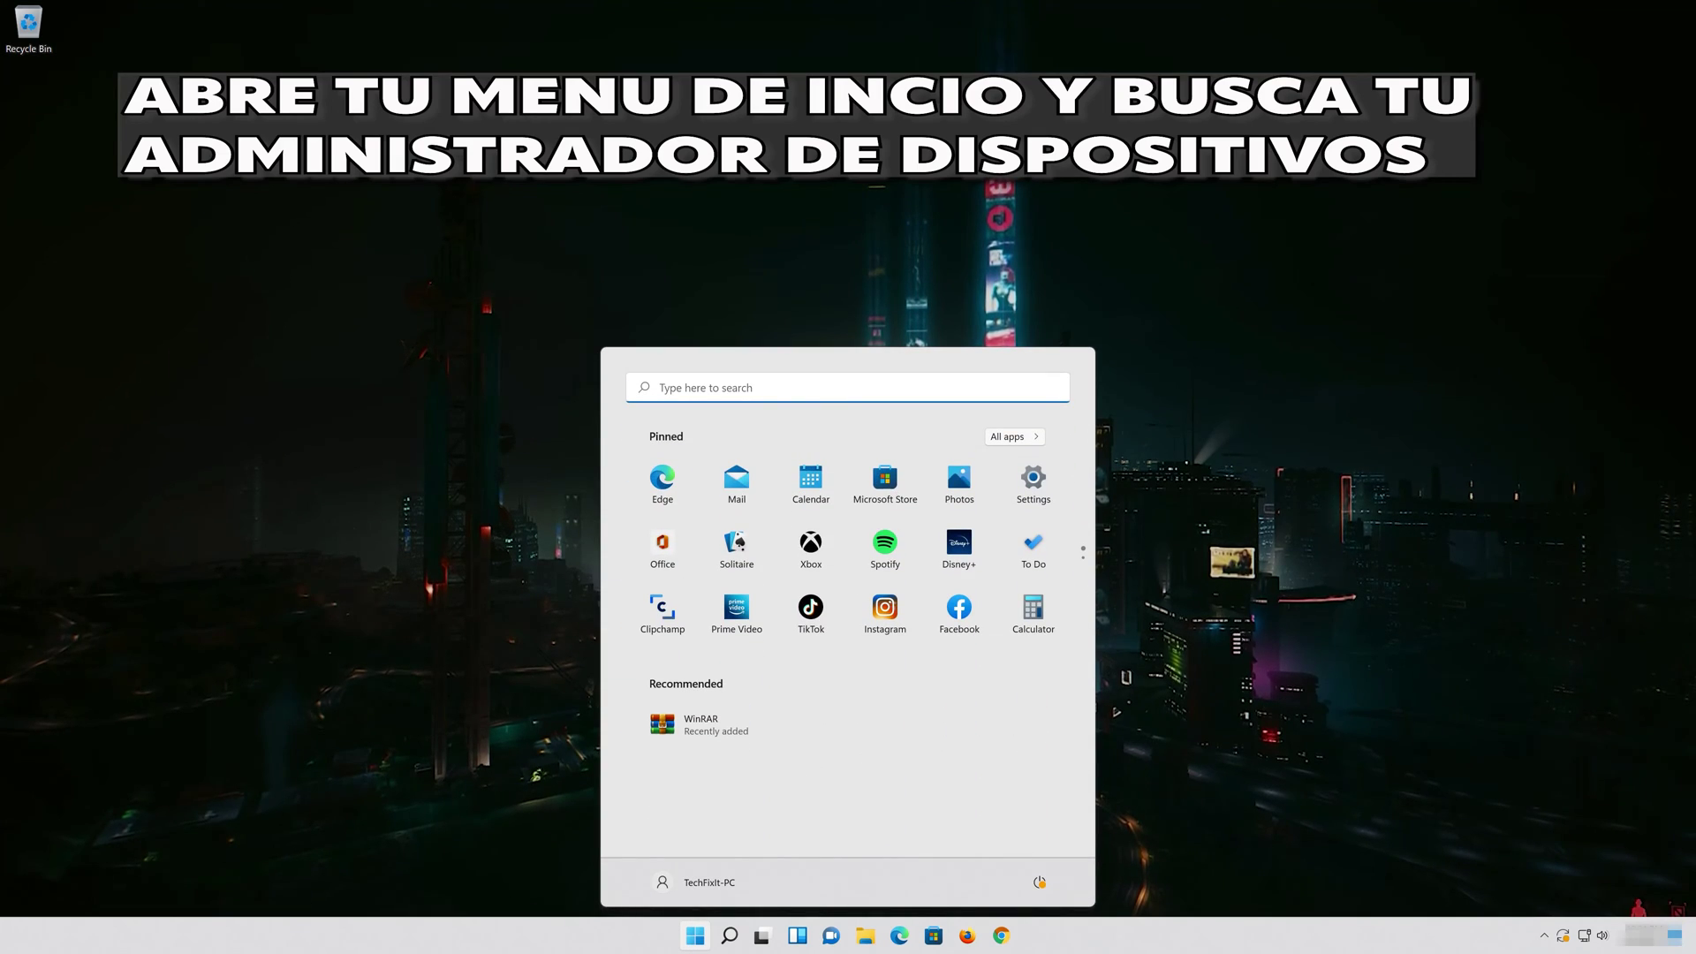
text(dev)
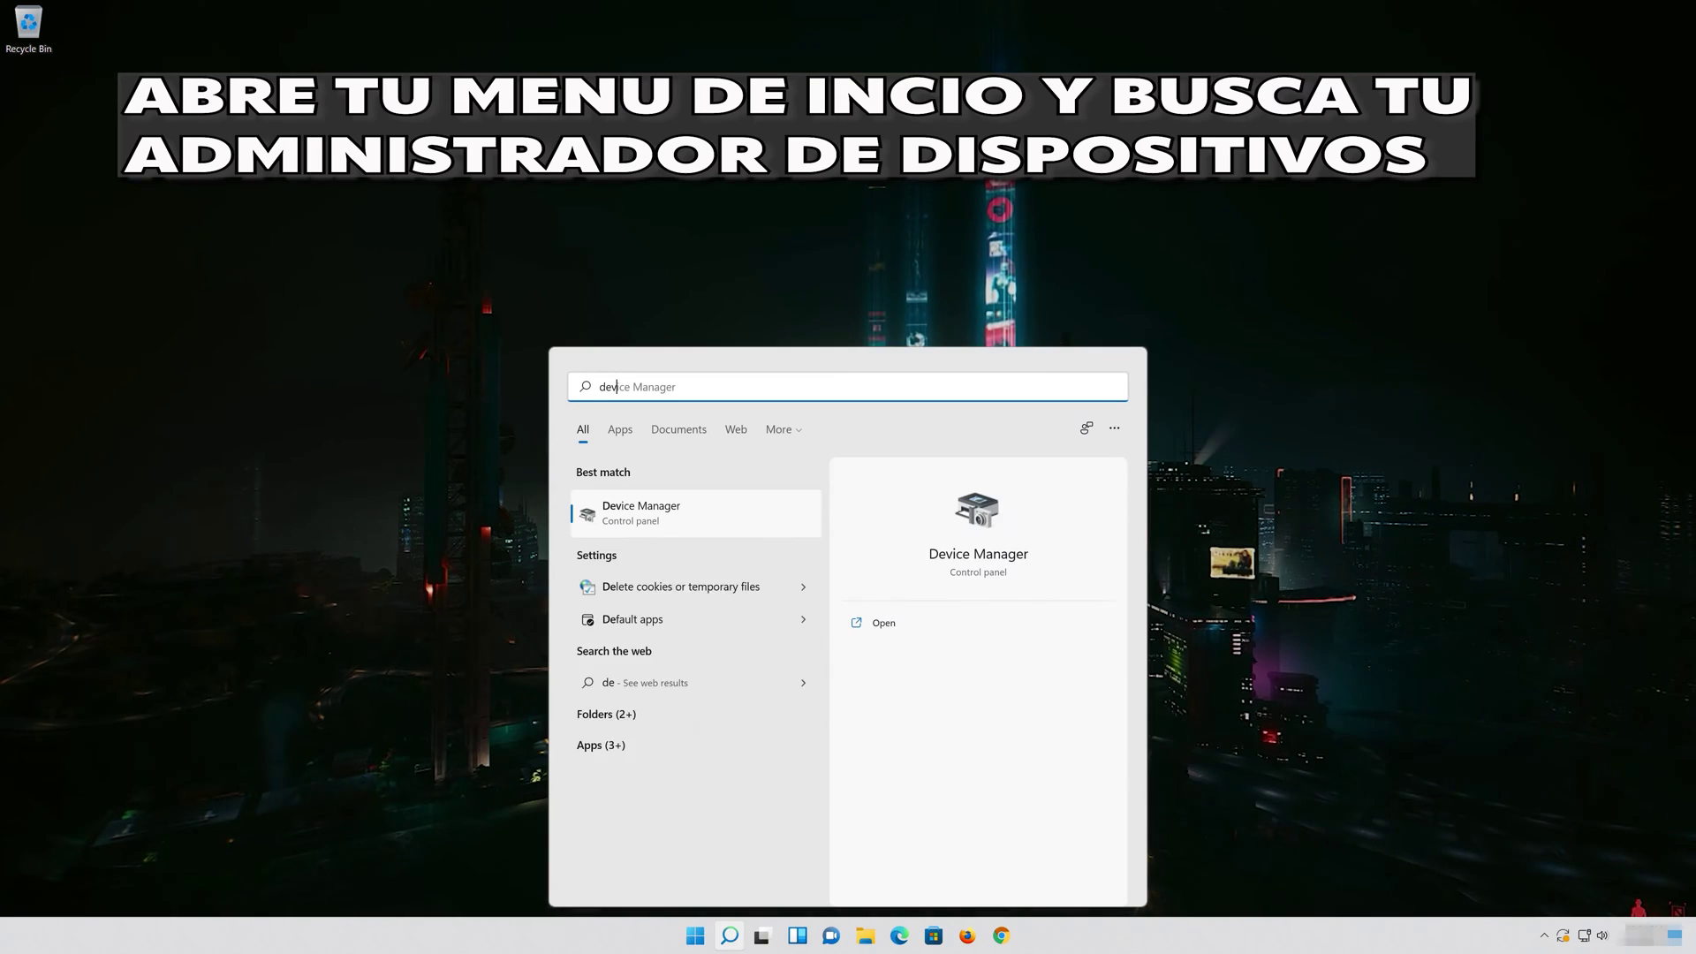
text(ice manager)
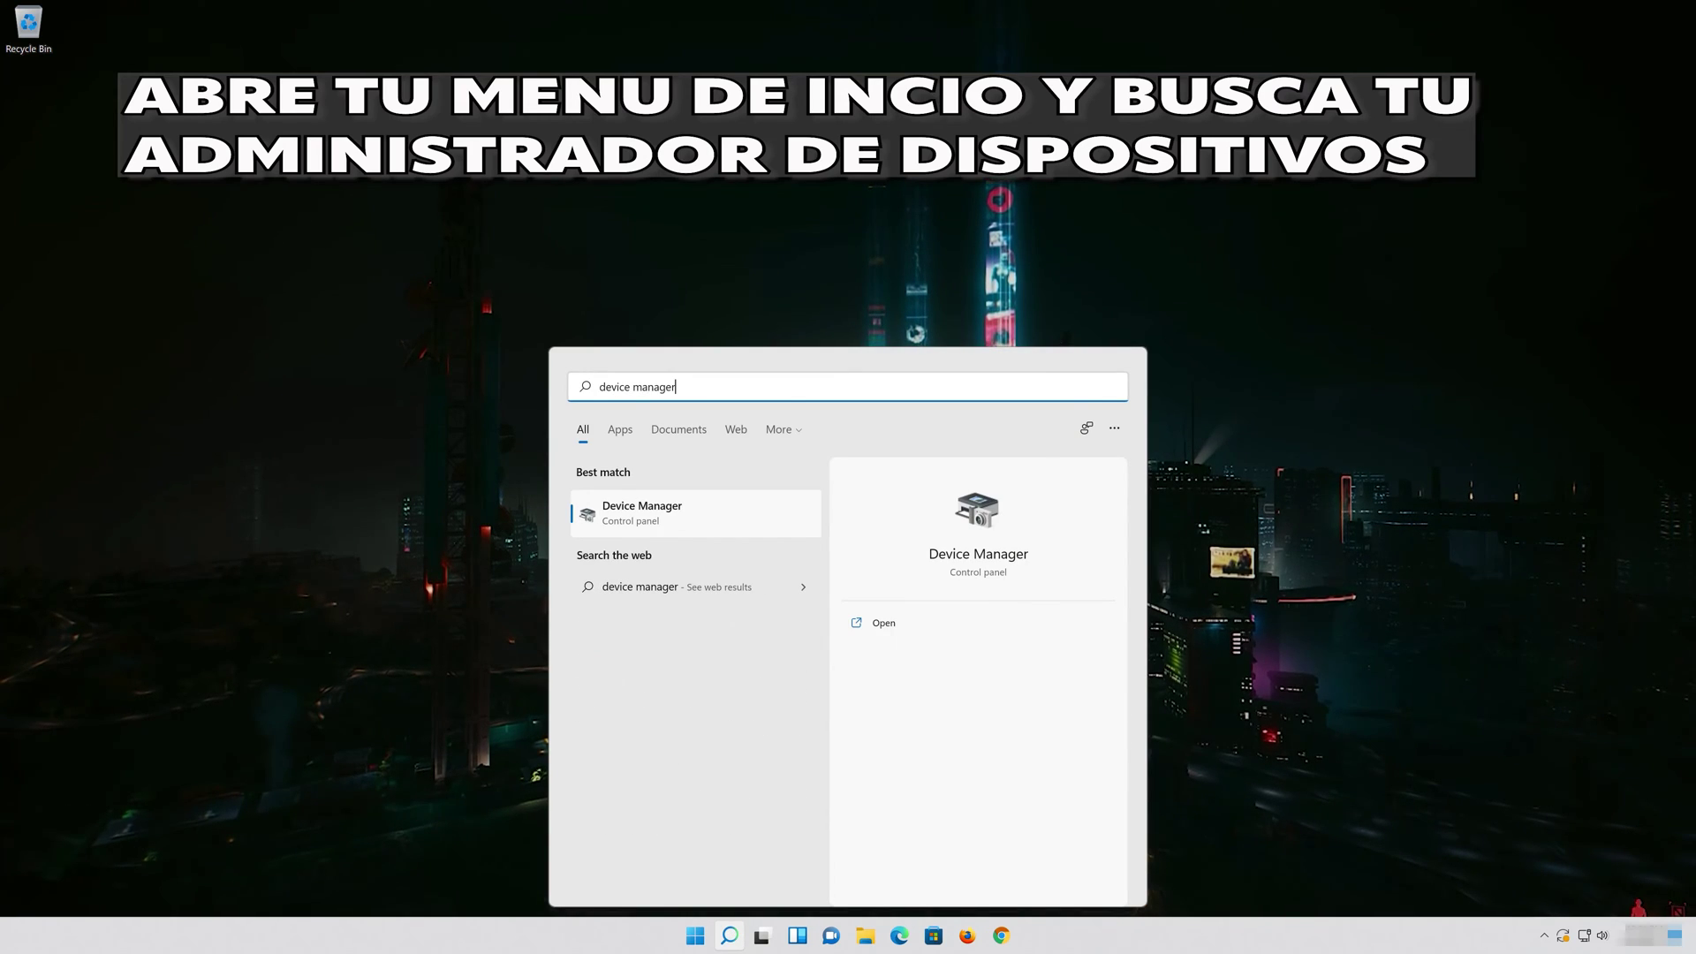
click(729, 521)
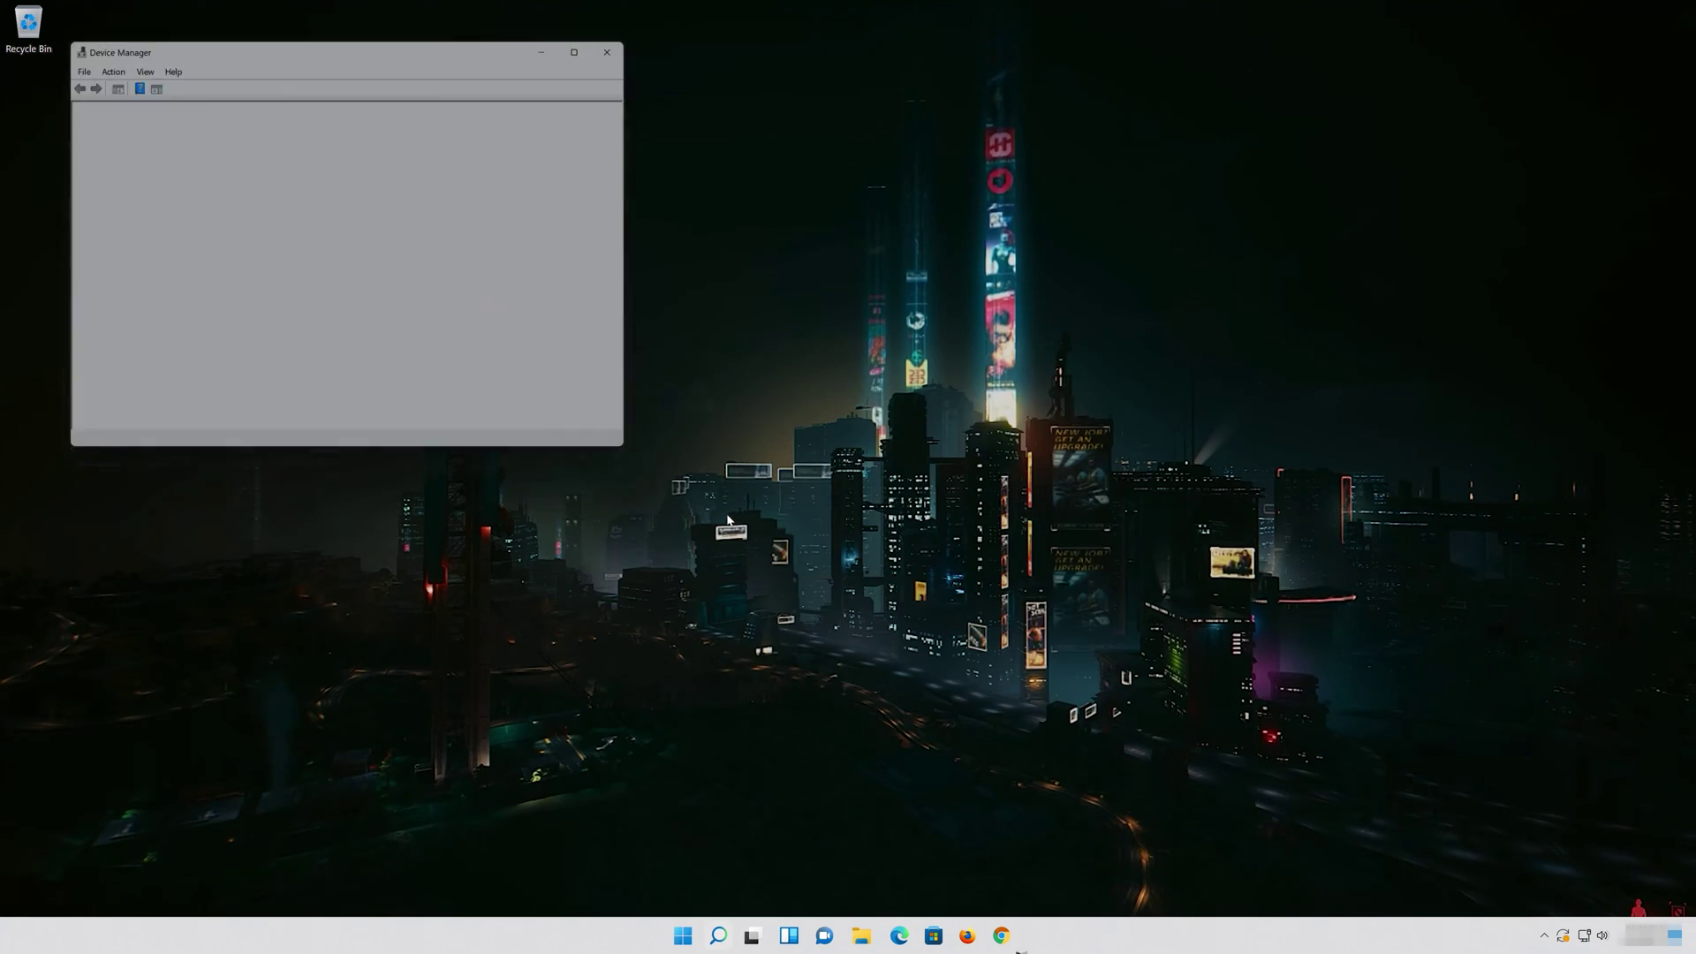
drag(409, 53, 919, 189)
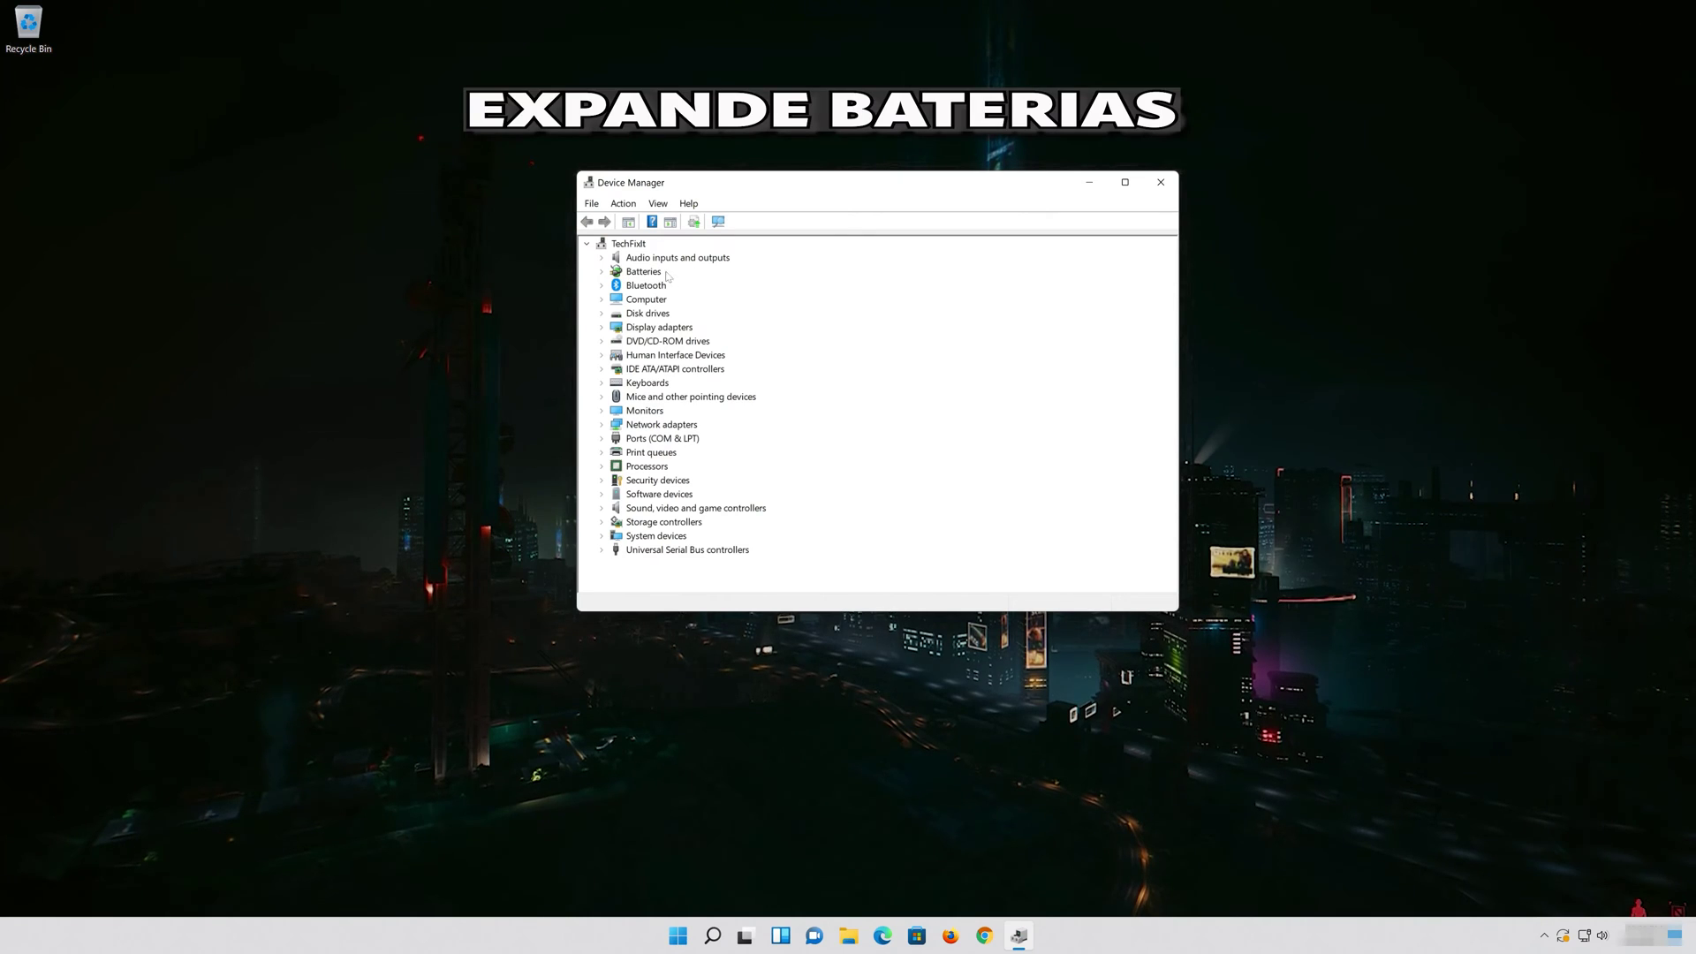
Step: Open the properties of the Microsoft AC Adapter under Batteries and show its driver information
click(602, 273)
click(705, 285)
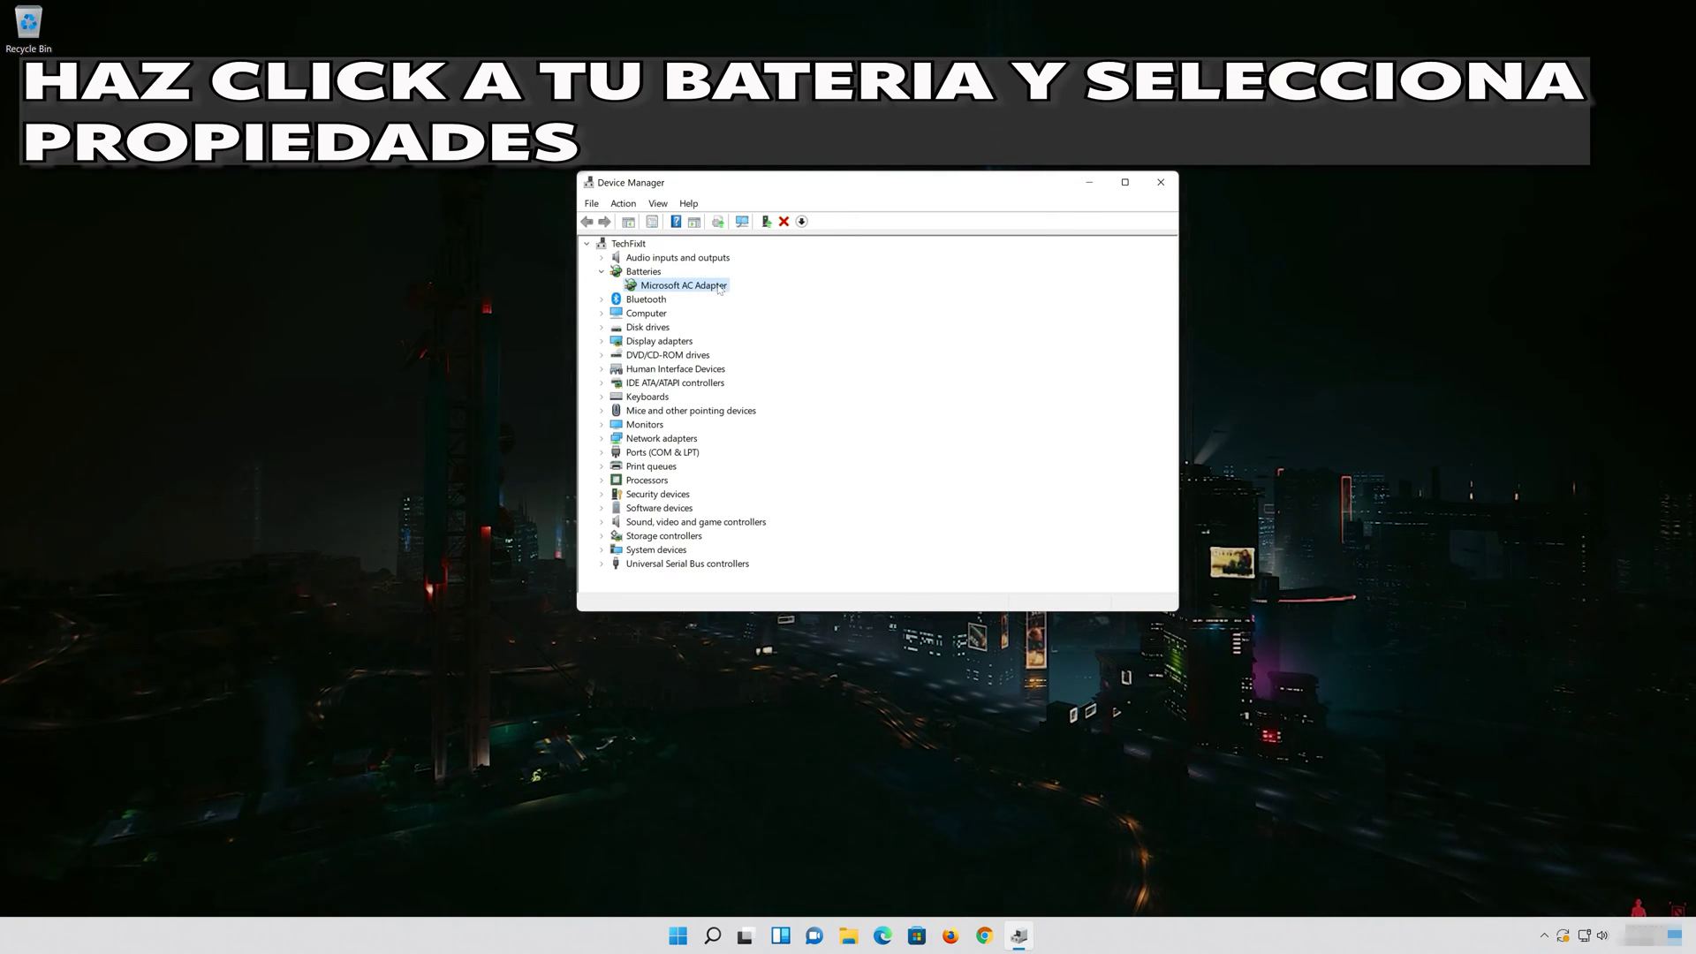
right_click(720, 289)
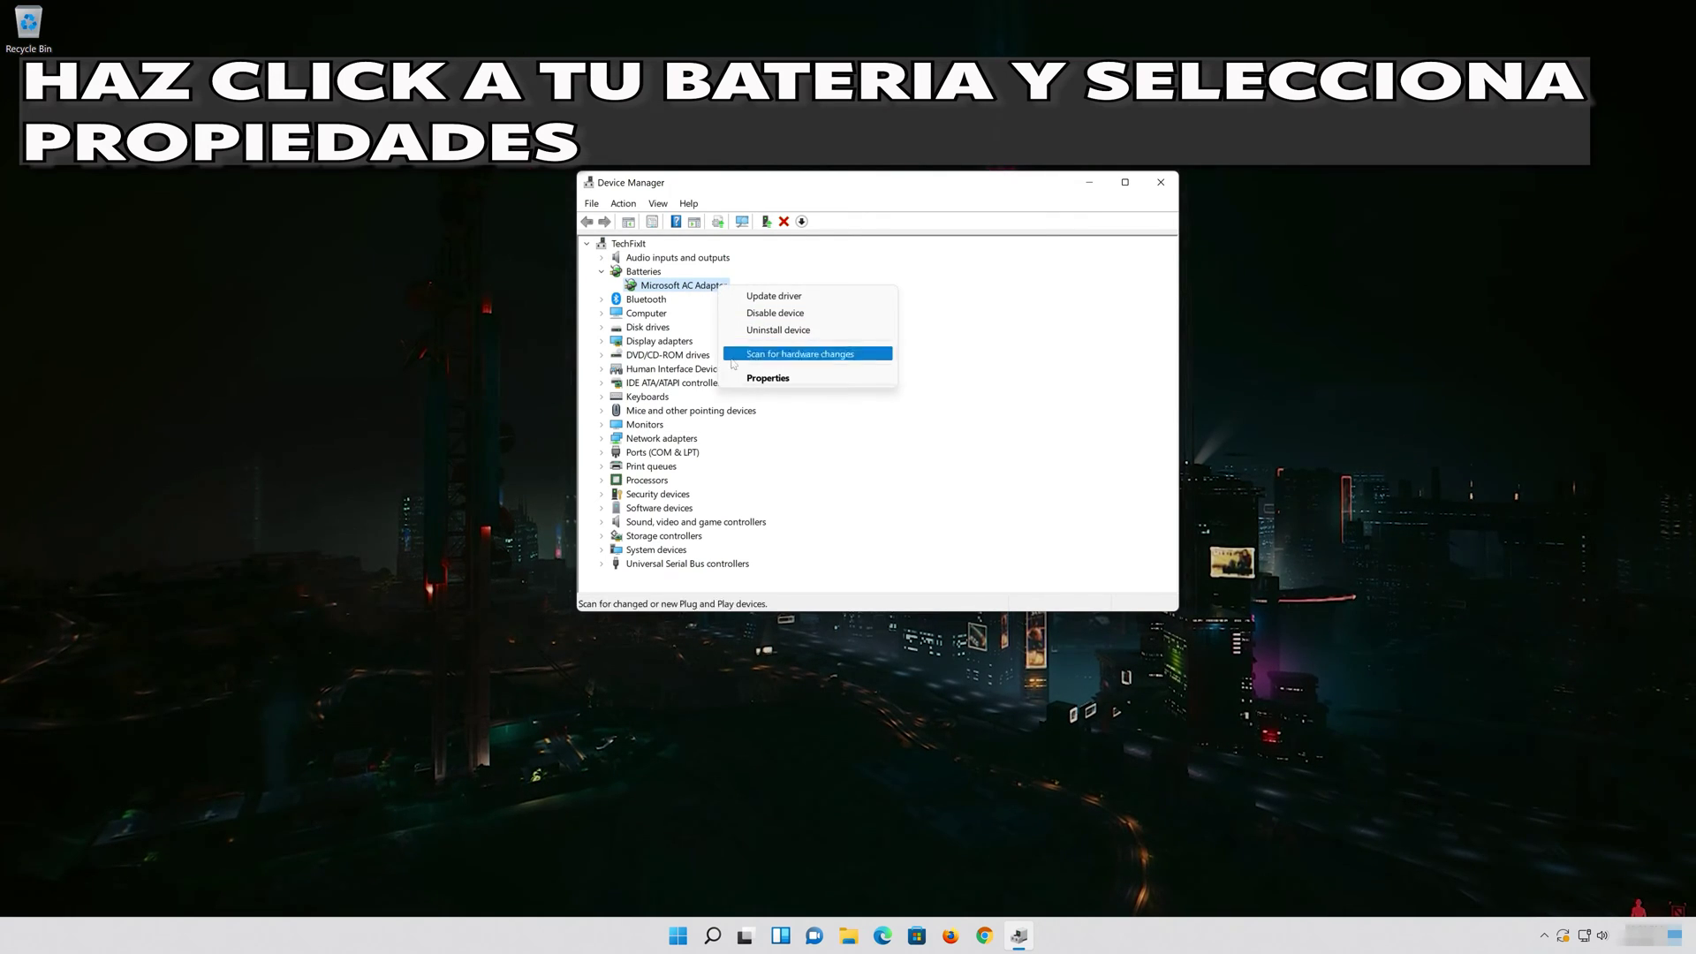
click(821, 380)
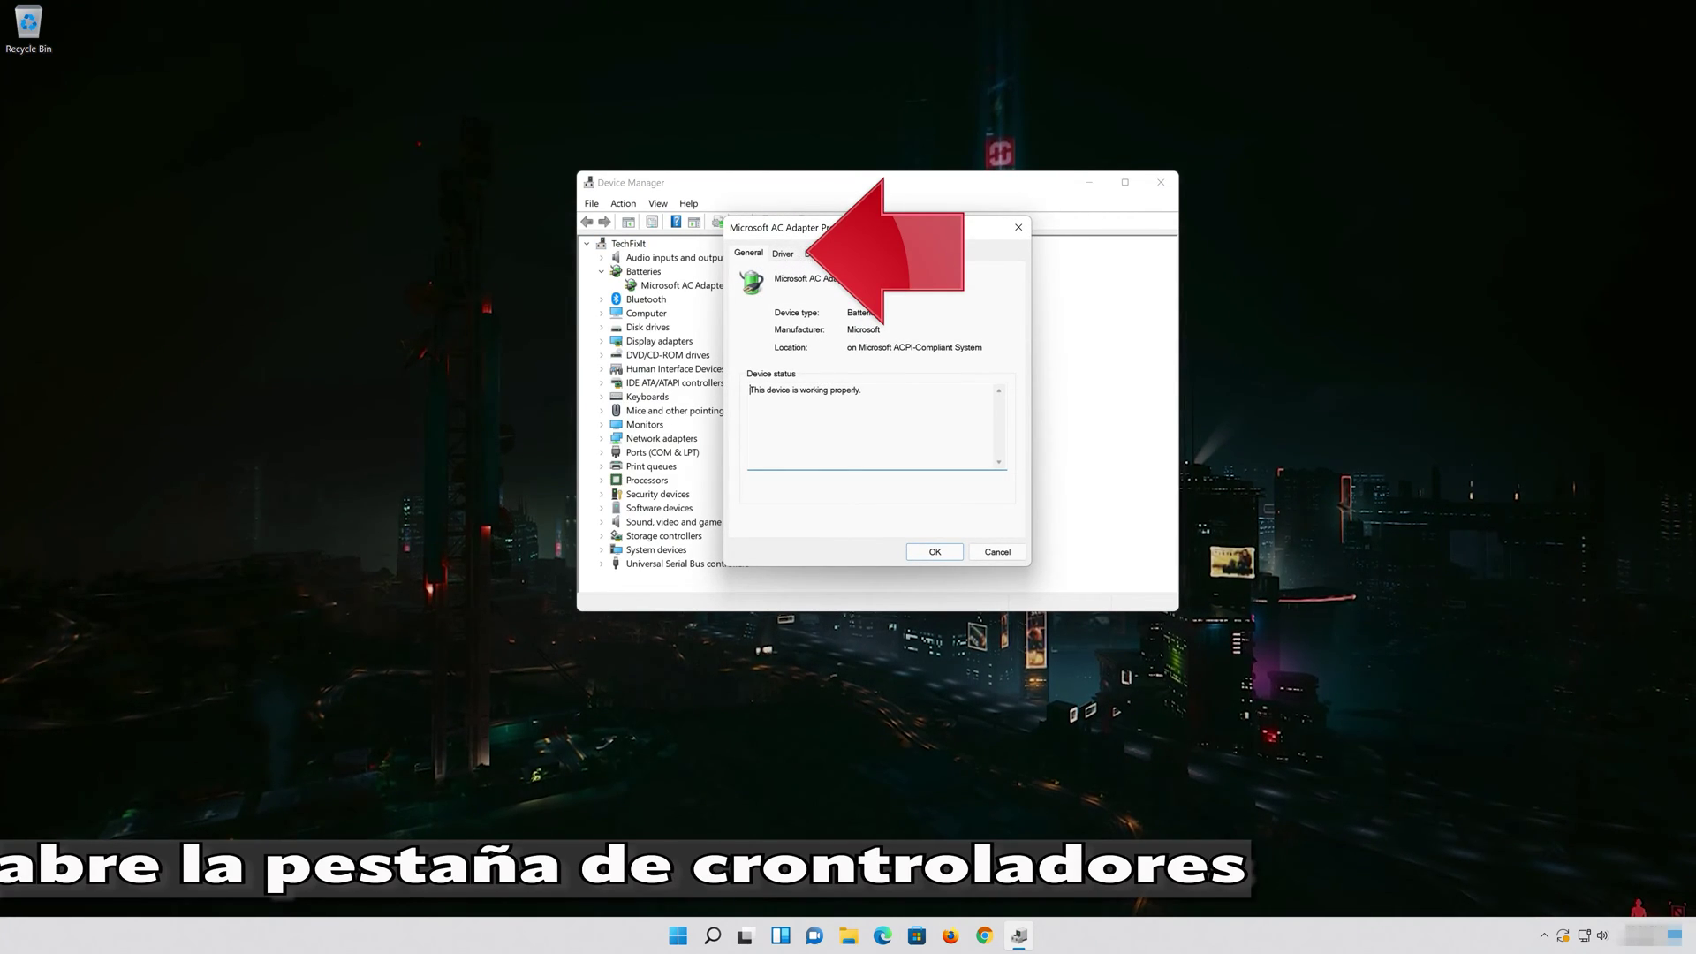
click(783, 254)
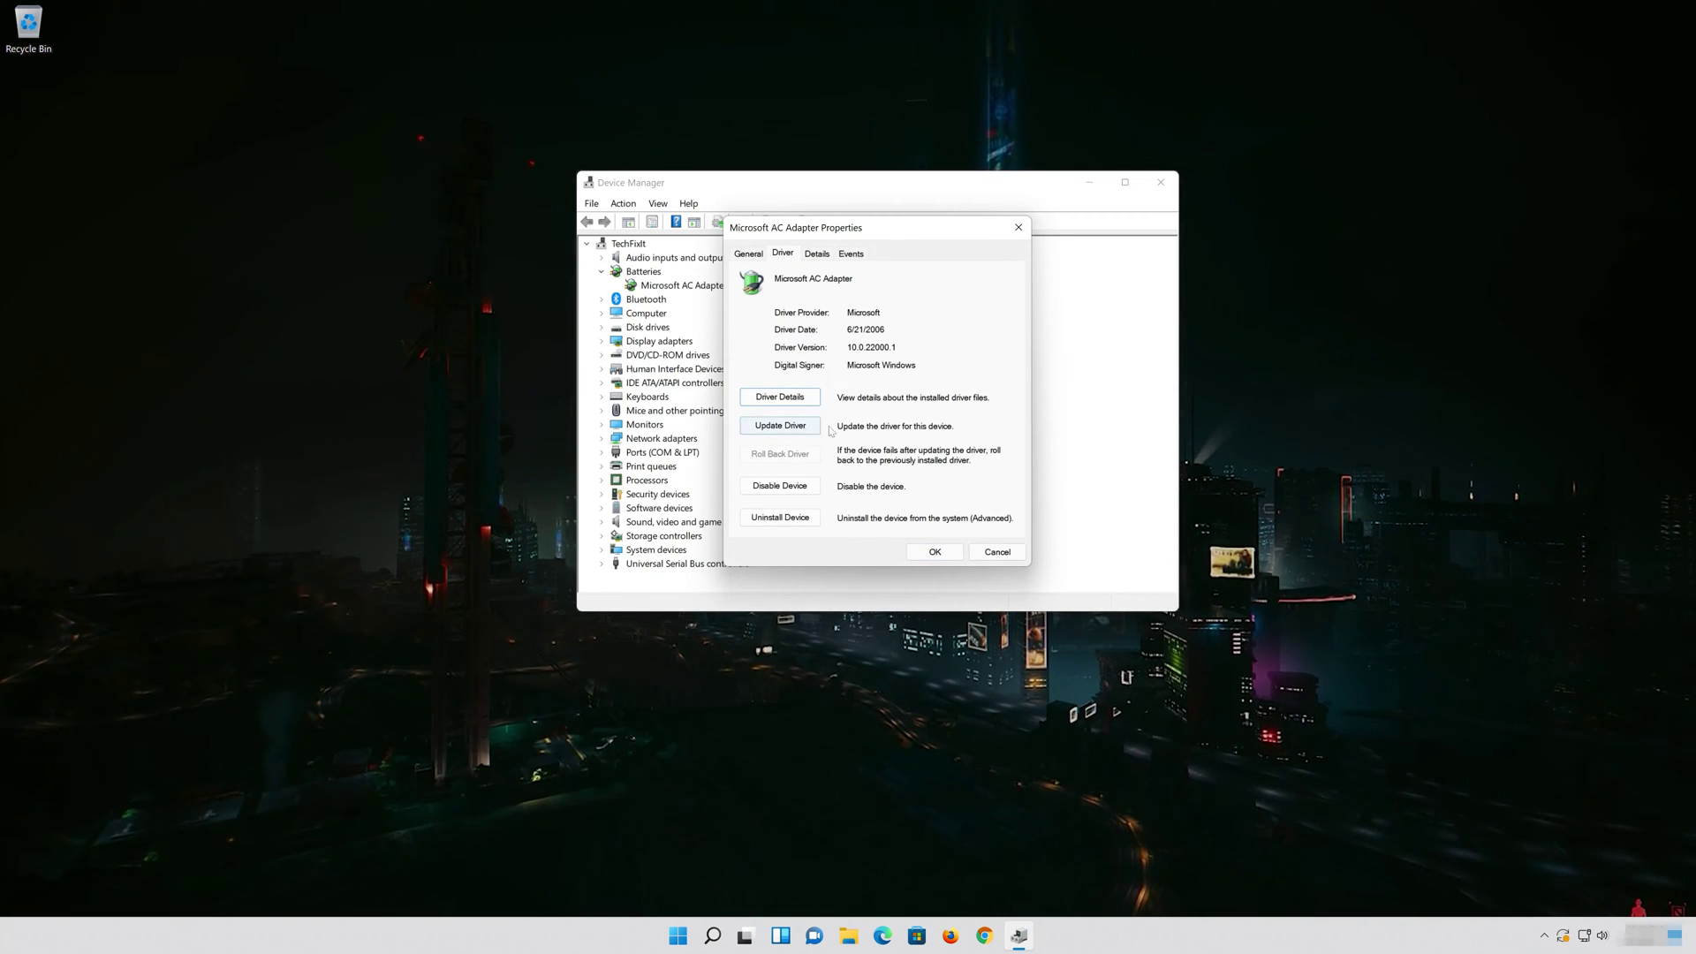
Step: Install the Microsoft AC Adapter driver manually from the list of available drivers on the computer, and close Device Manager
click(775, 430)
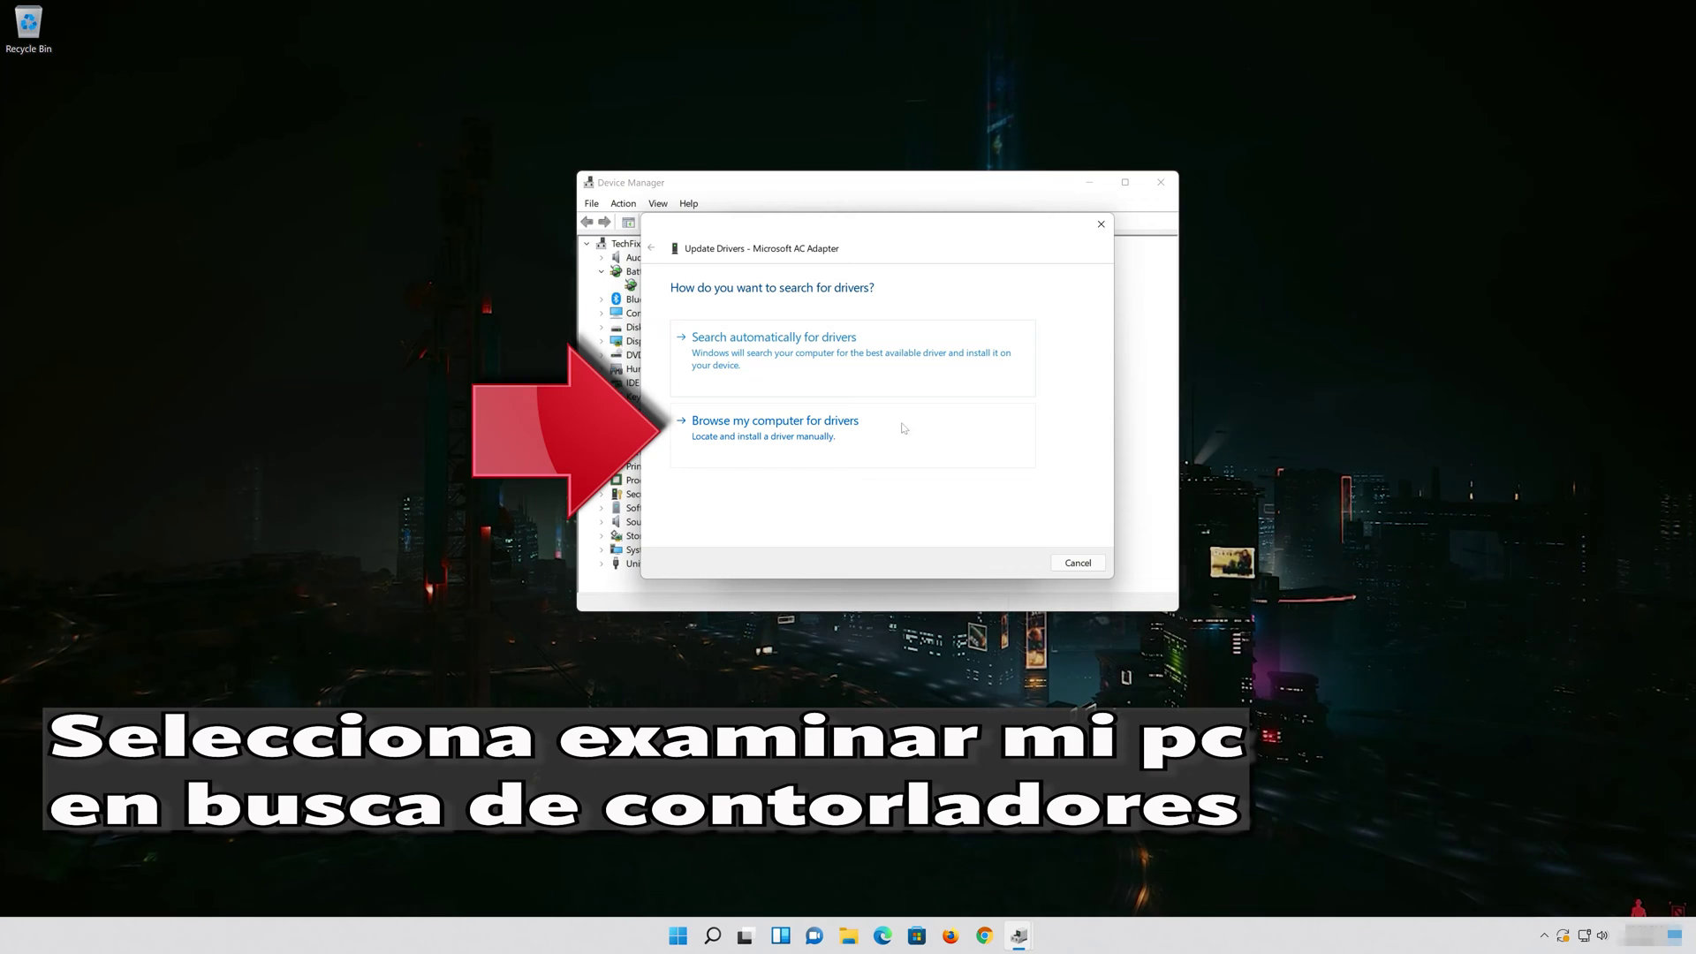
click(728, 443)
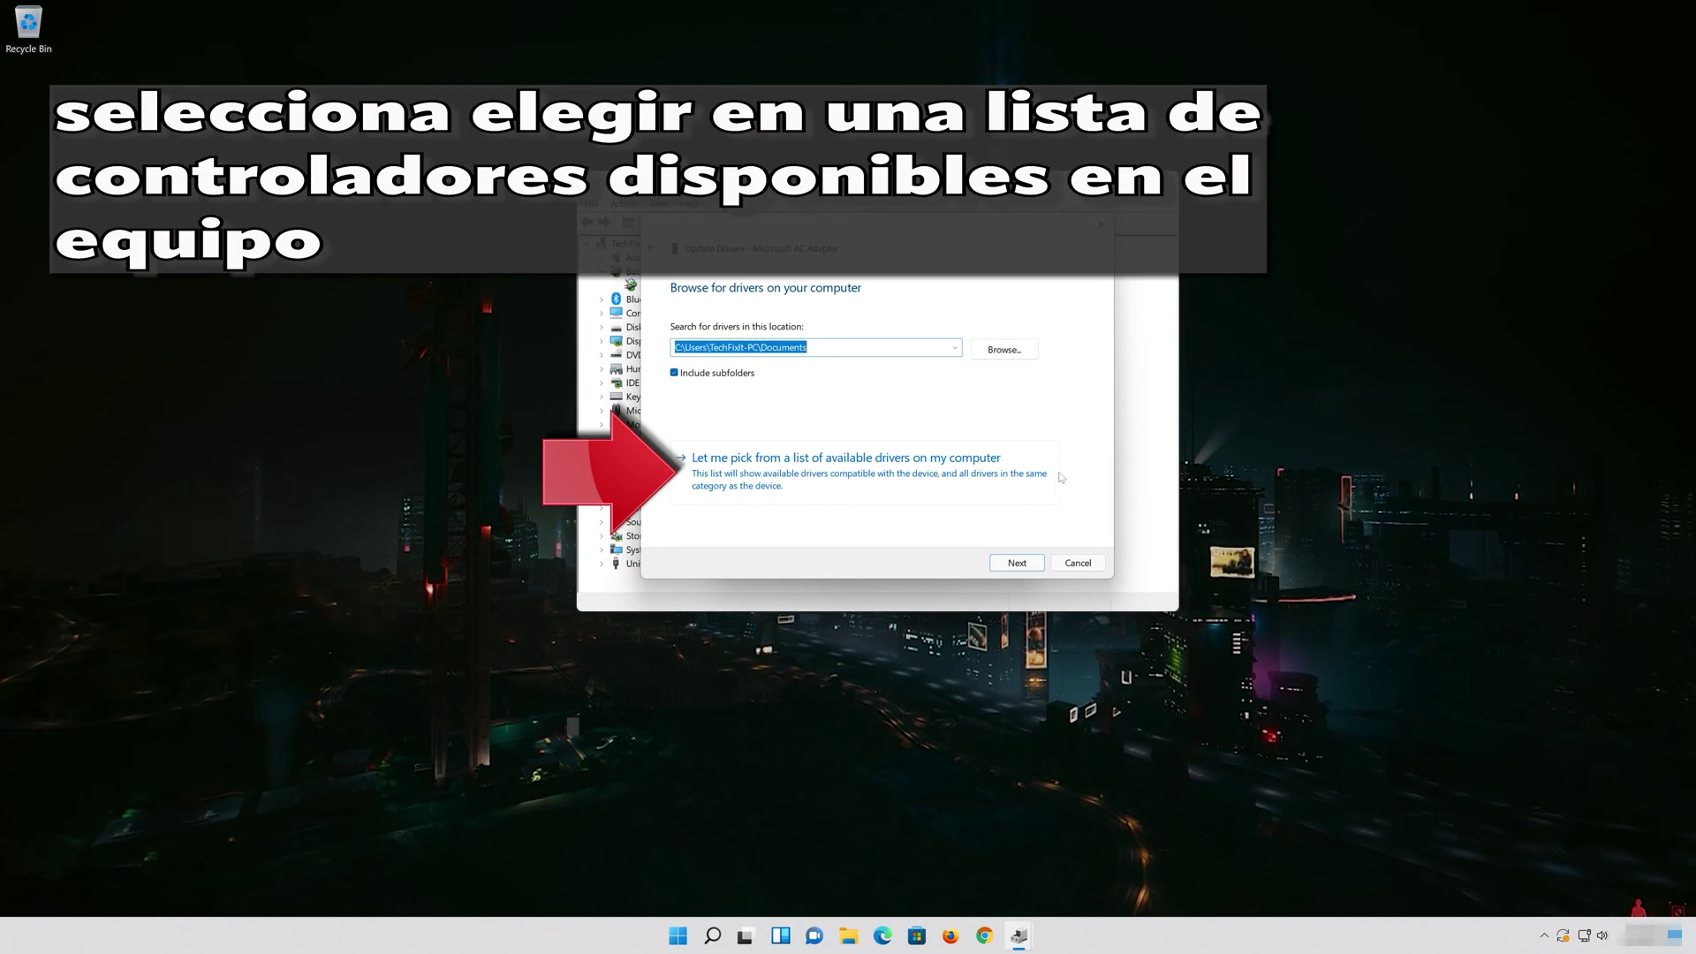
click(764, 475)
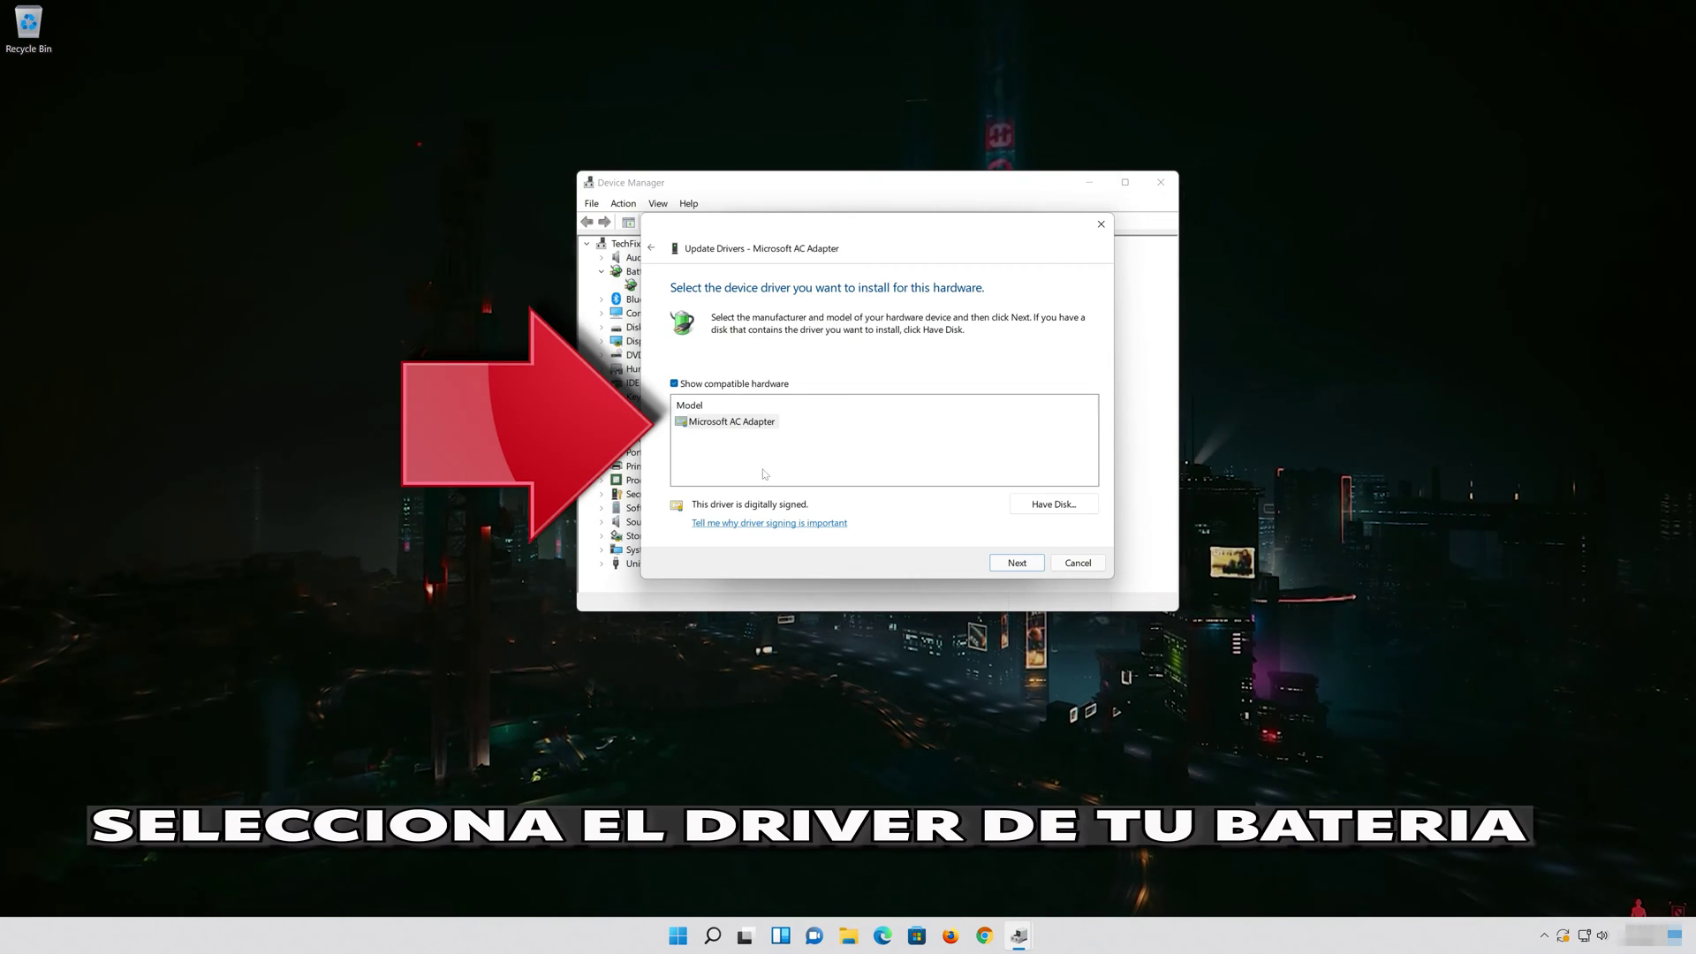
click(751, 424)
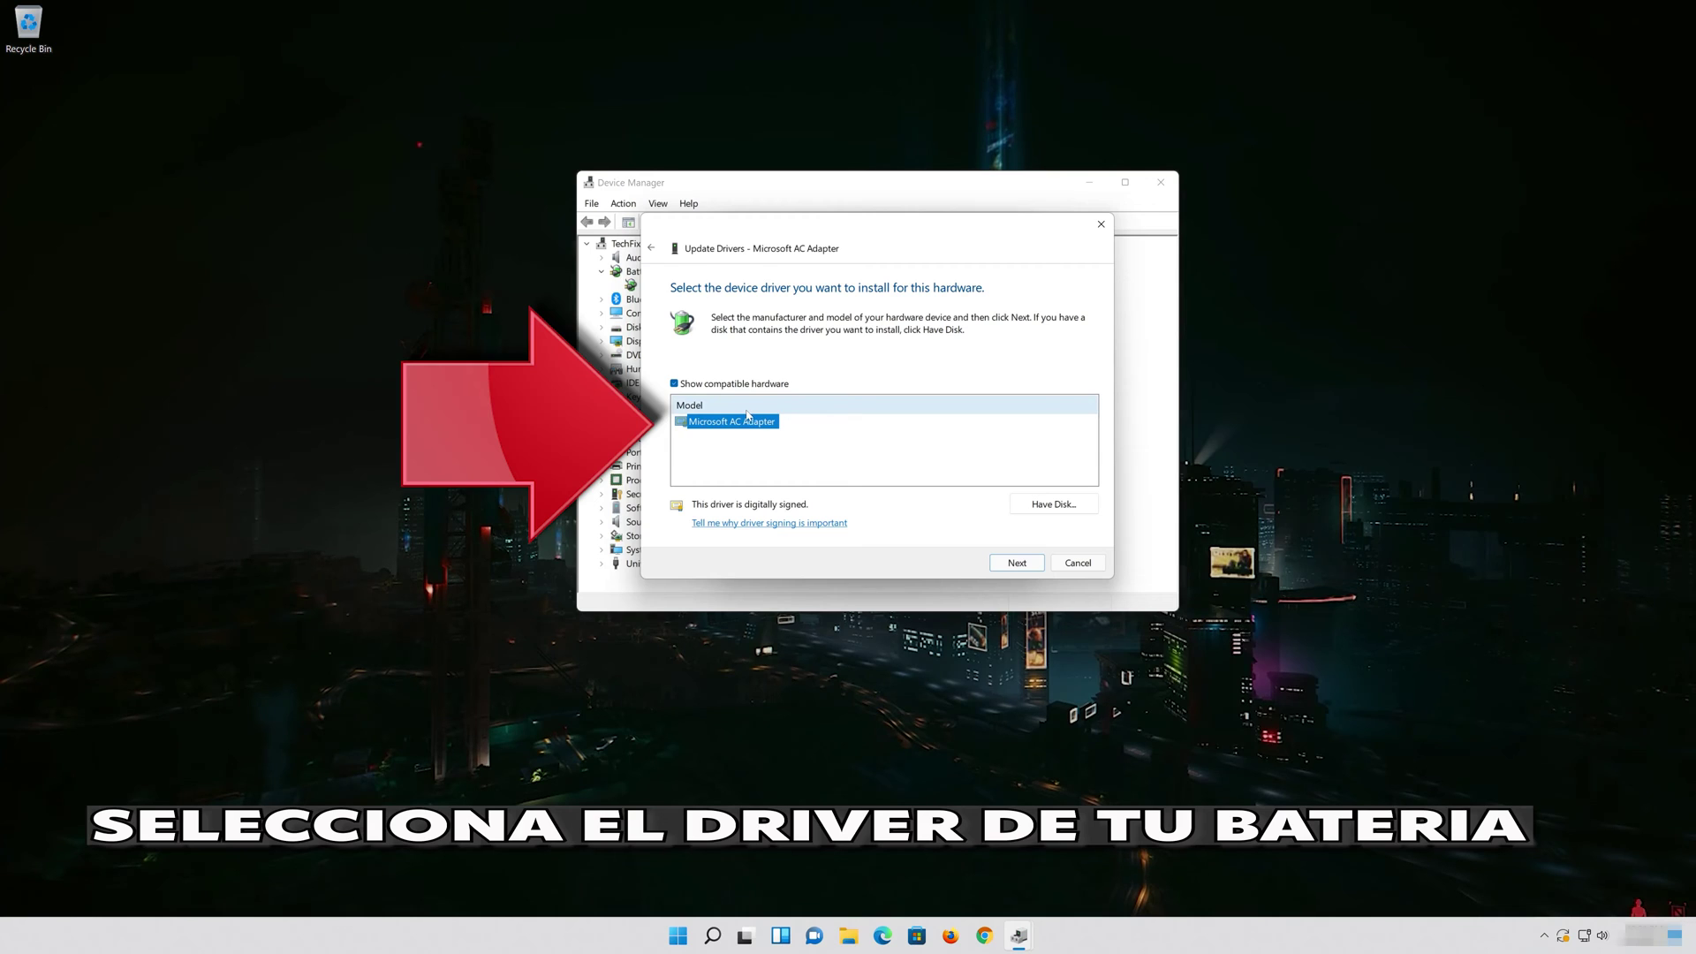
click(1017, 566)
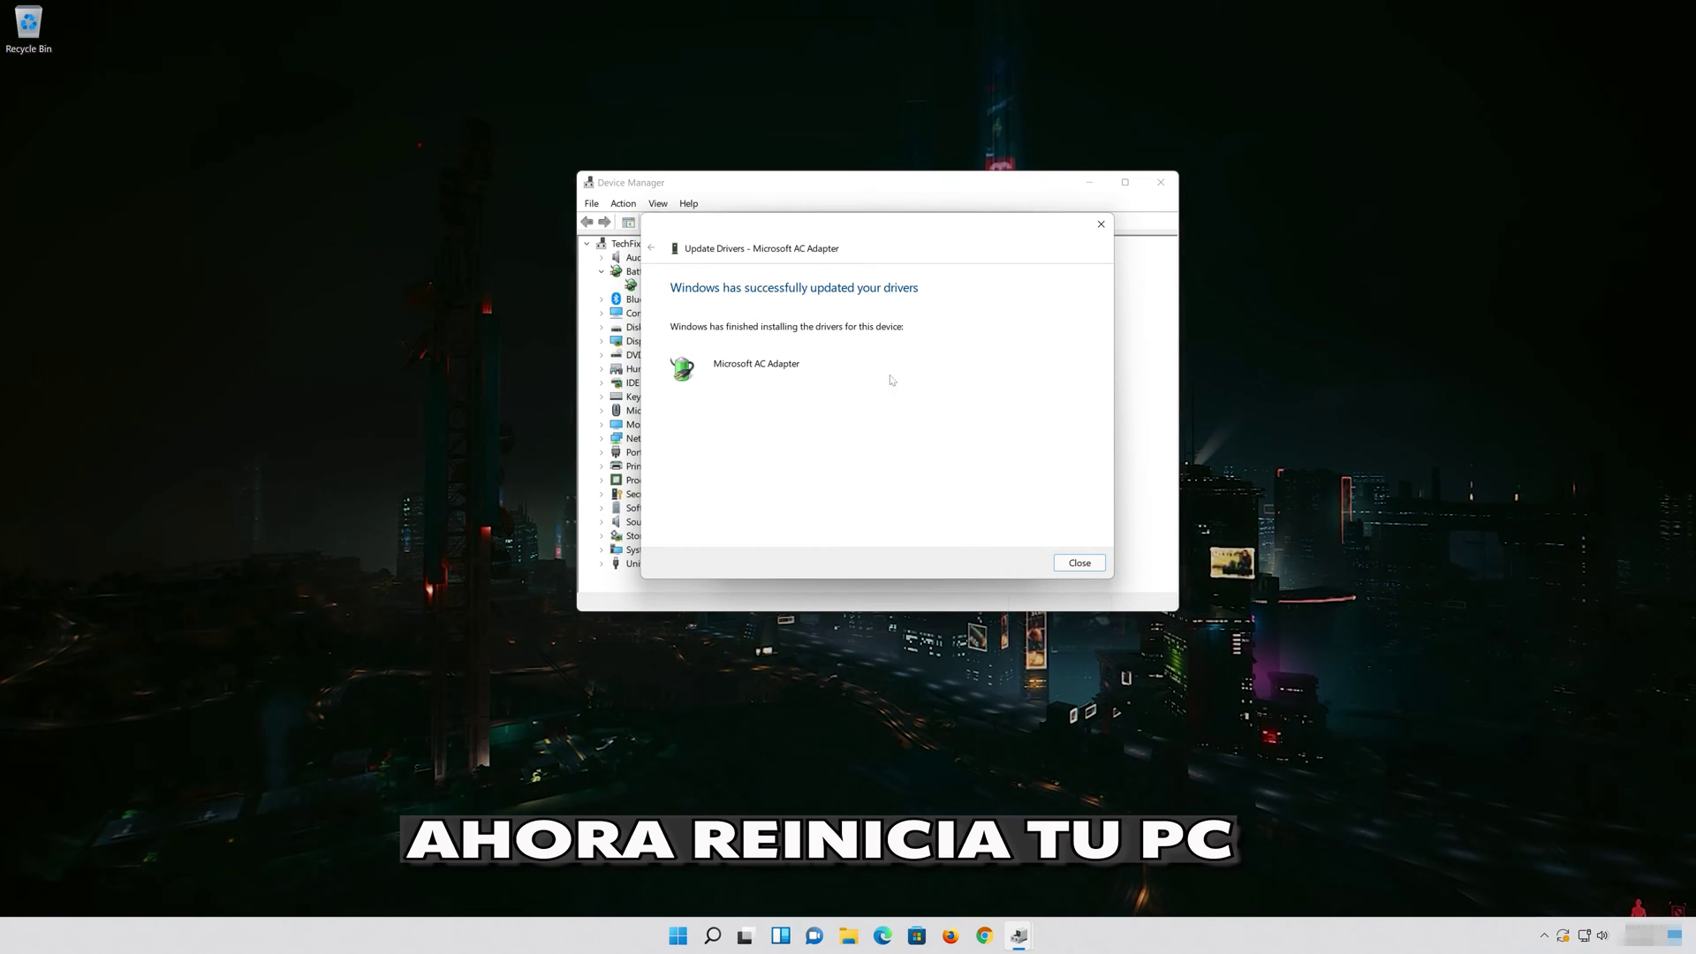
click(1079, 565)
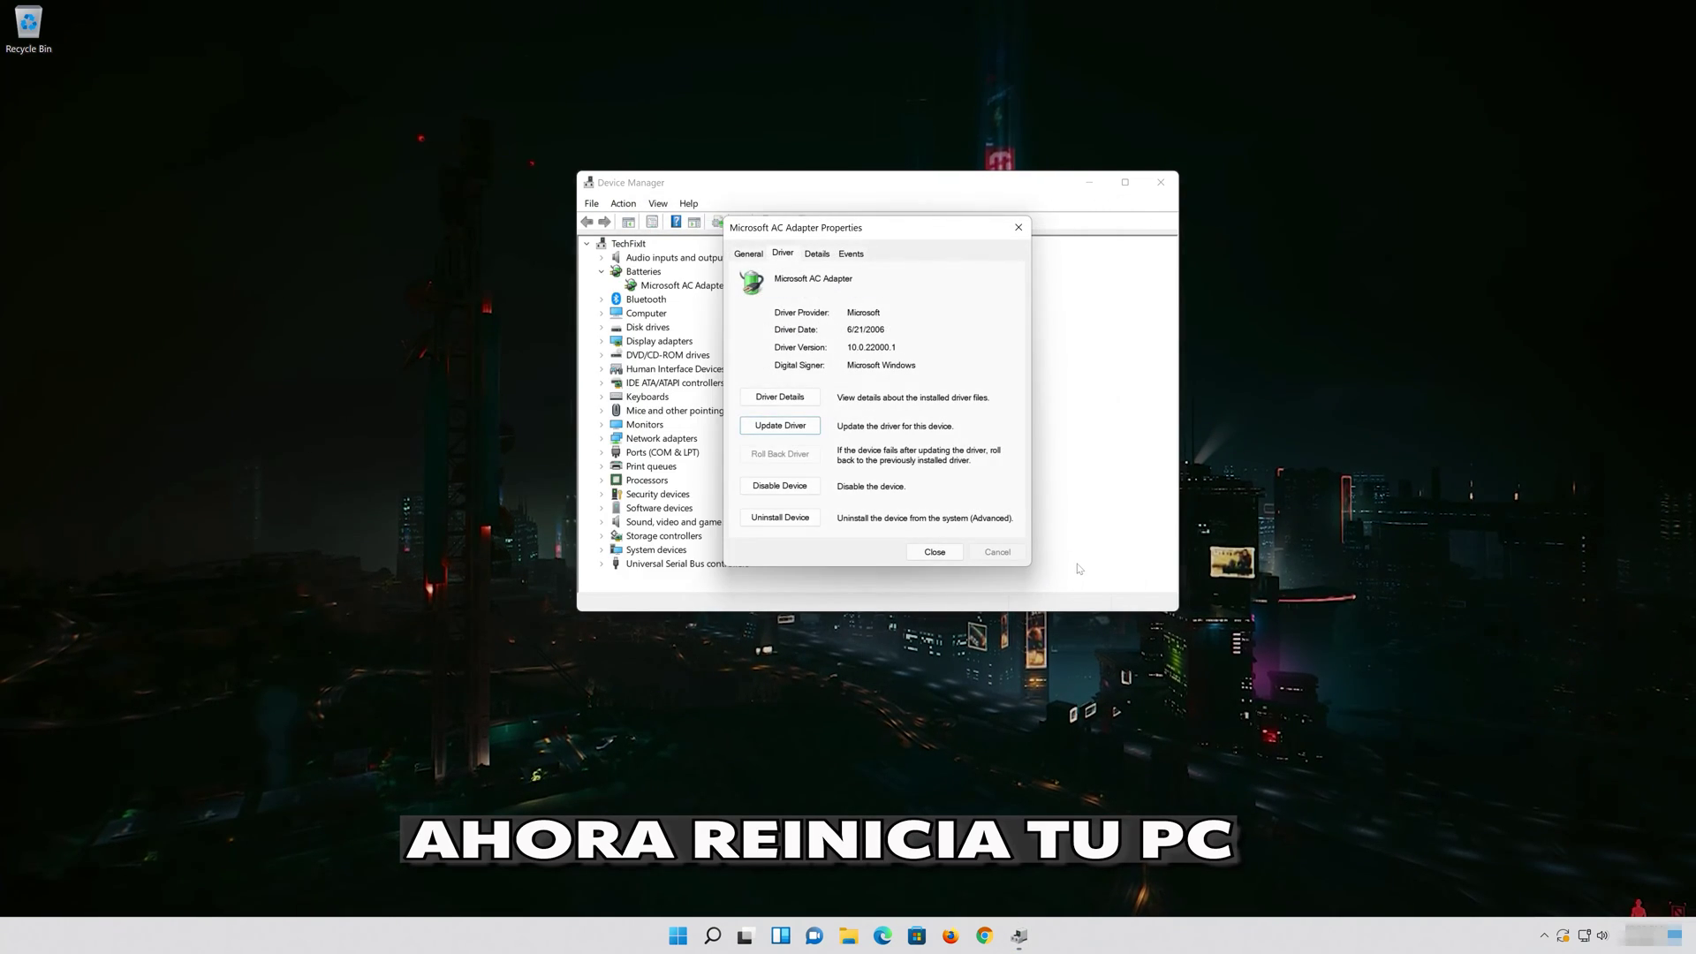
click(932, 552)
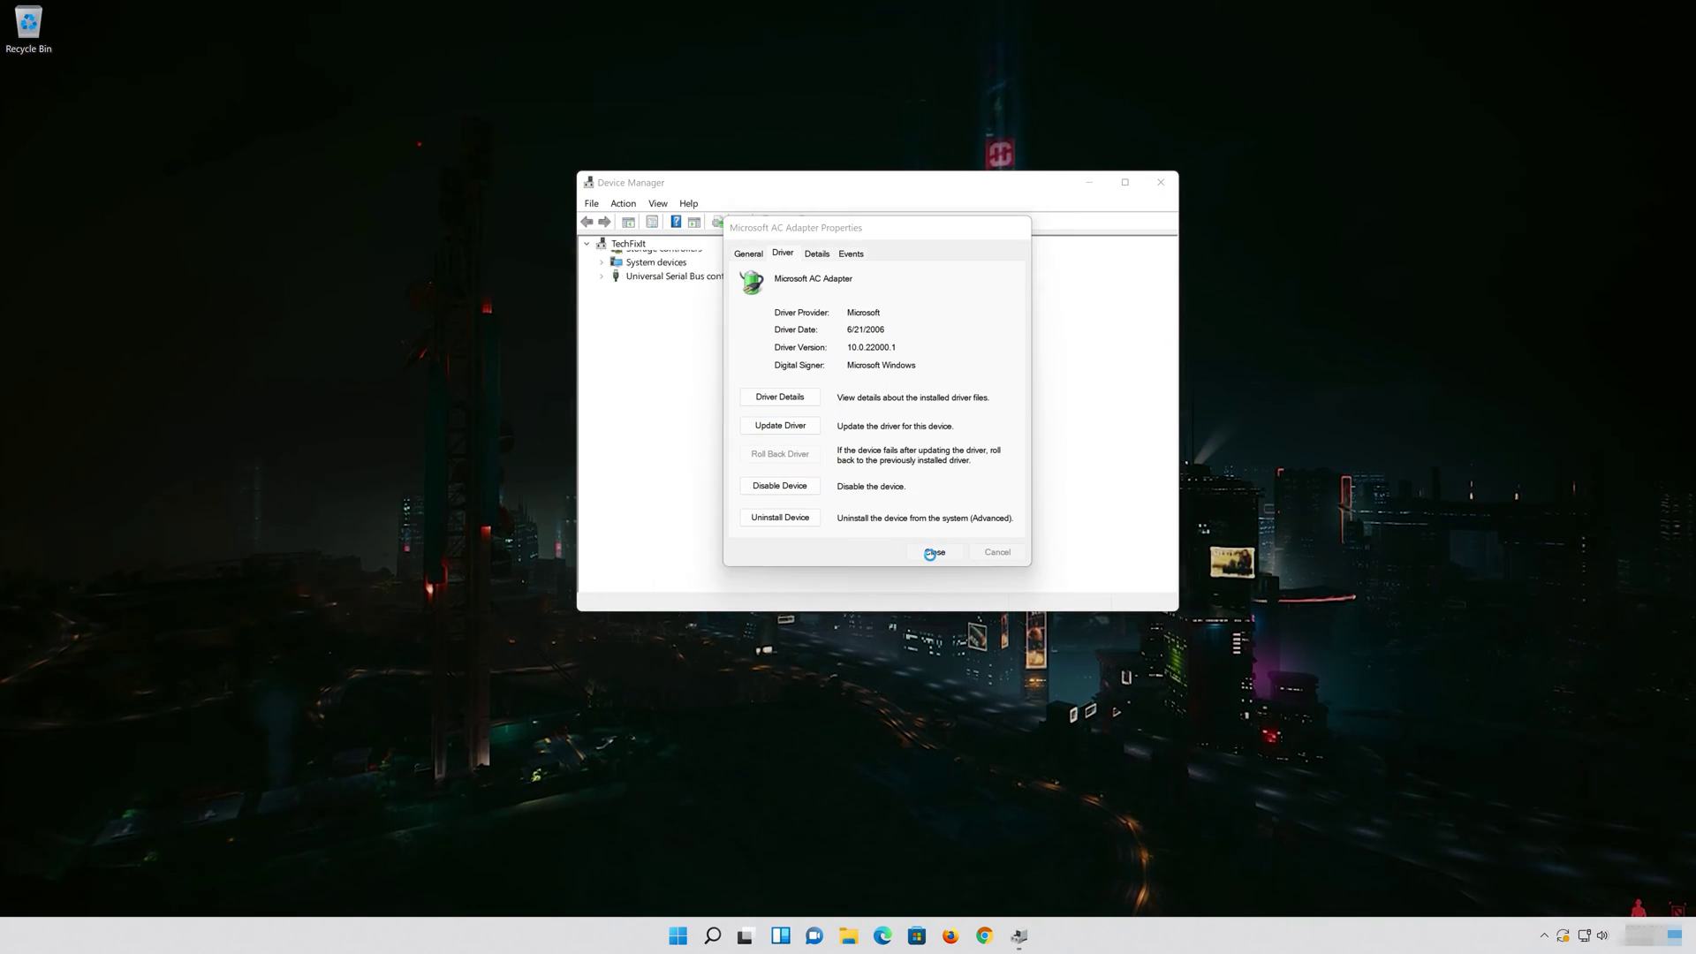
click(1161, 182)
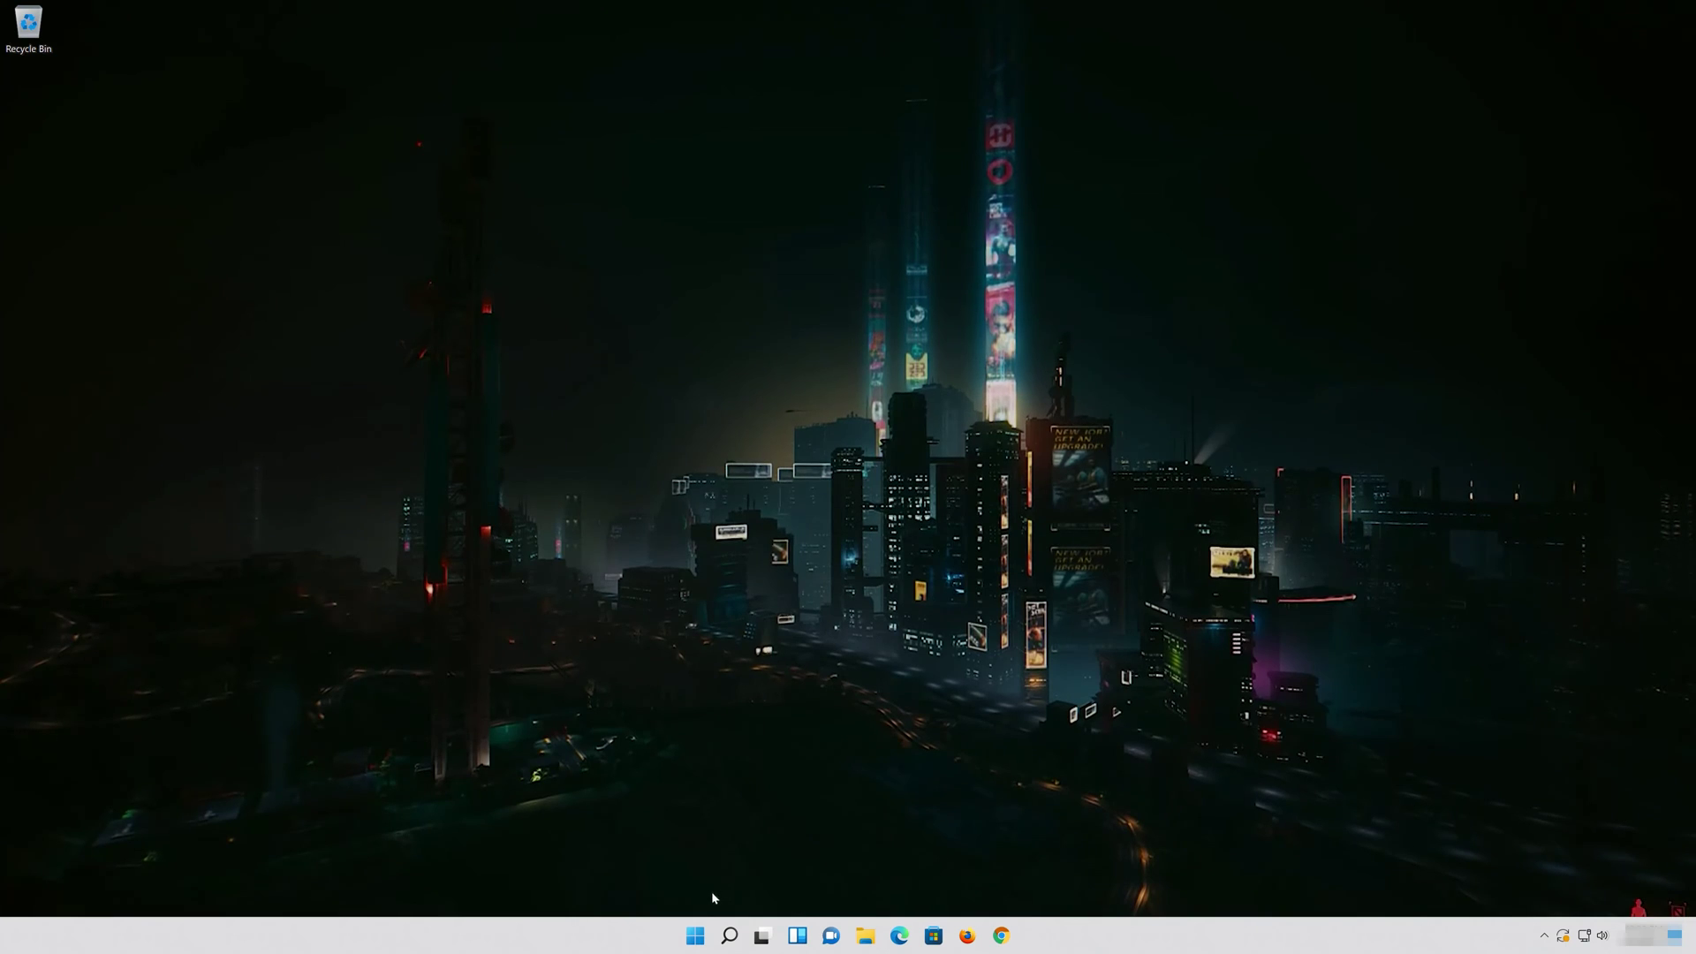
Step: Restart the computer
click(695, 935)
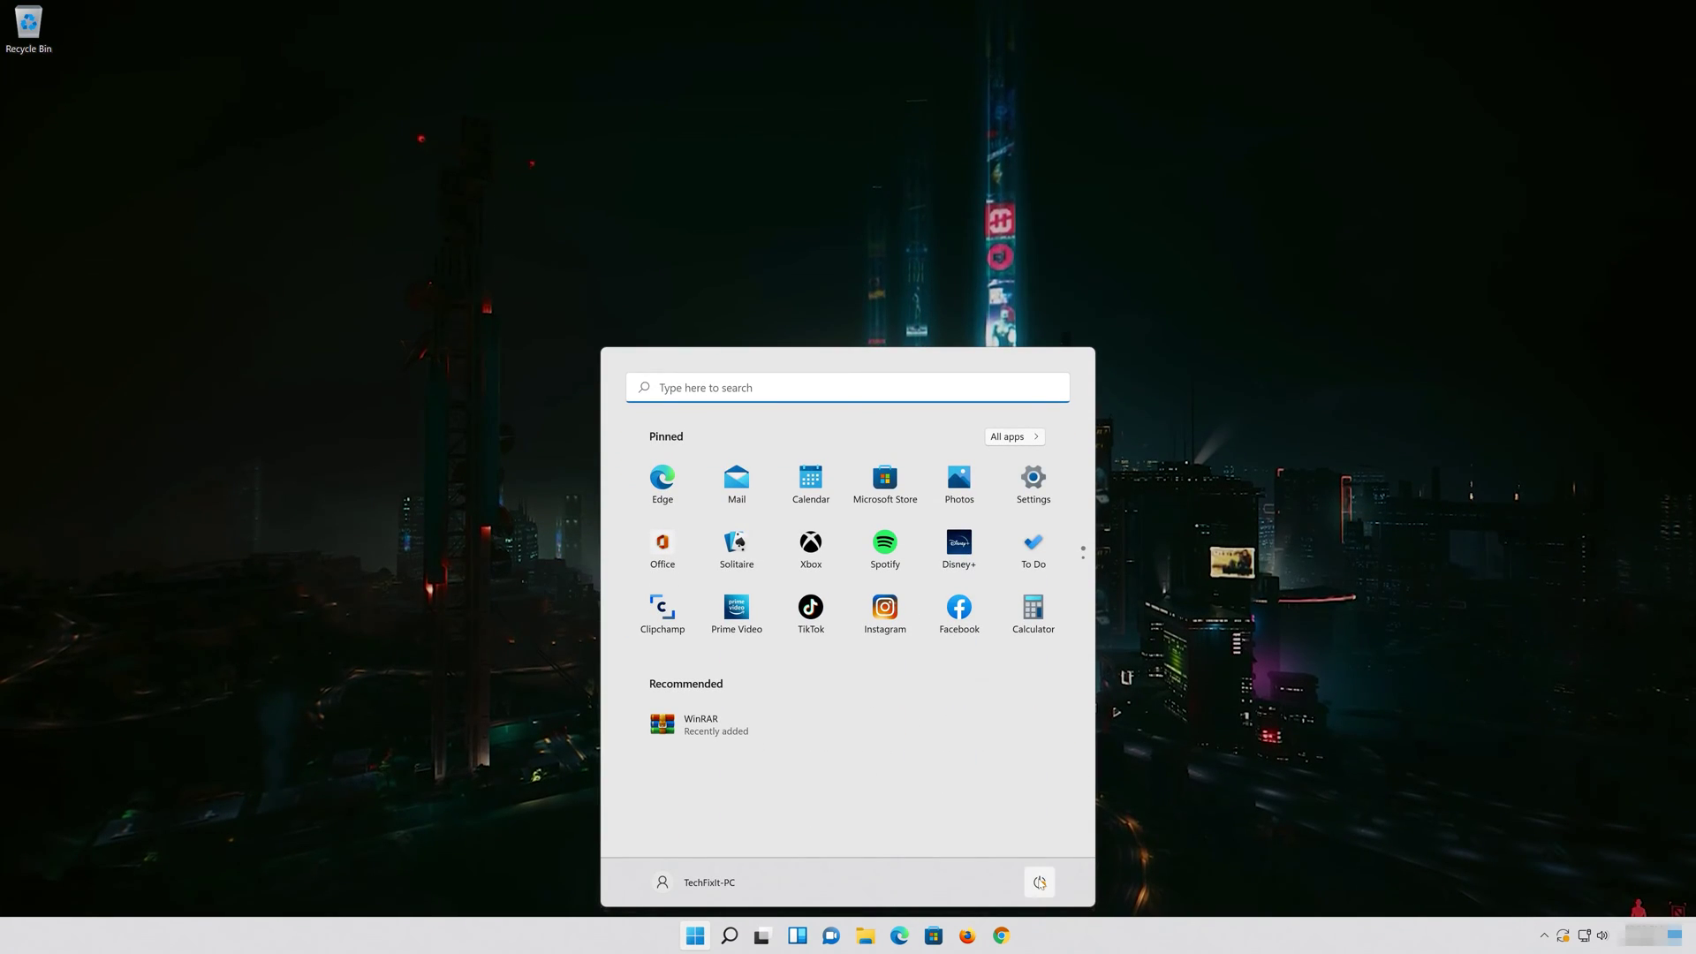
click(1040, 882)
click(1053, 827)
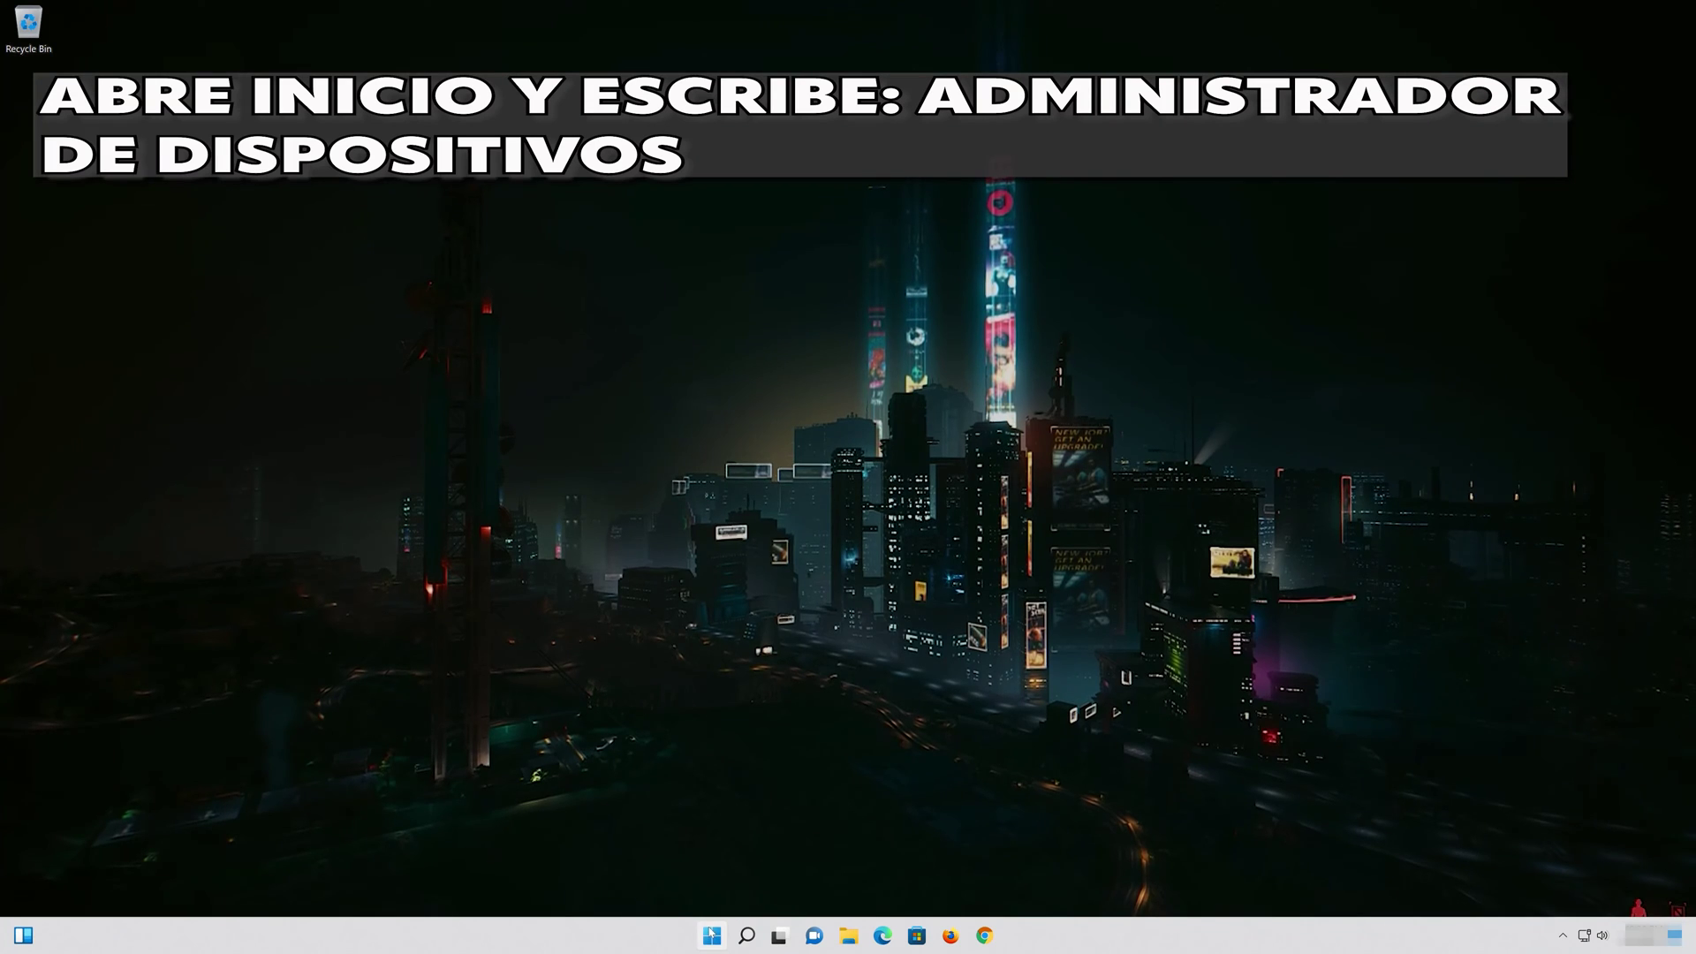
Step: Find and open Device Manager by searching for "device manager", and move its window toward the middle of the desktop
click(711, 935)
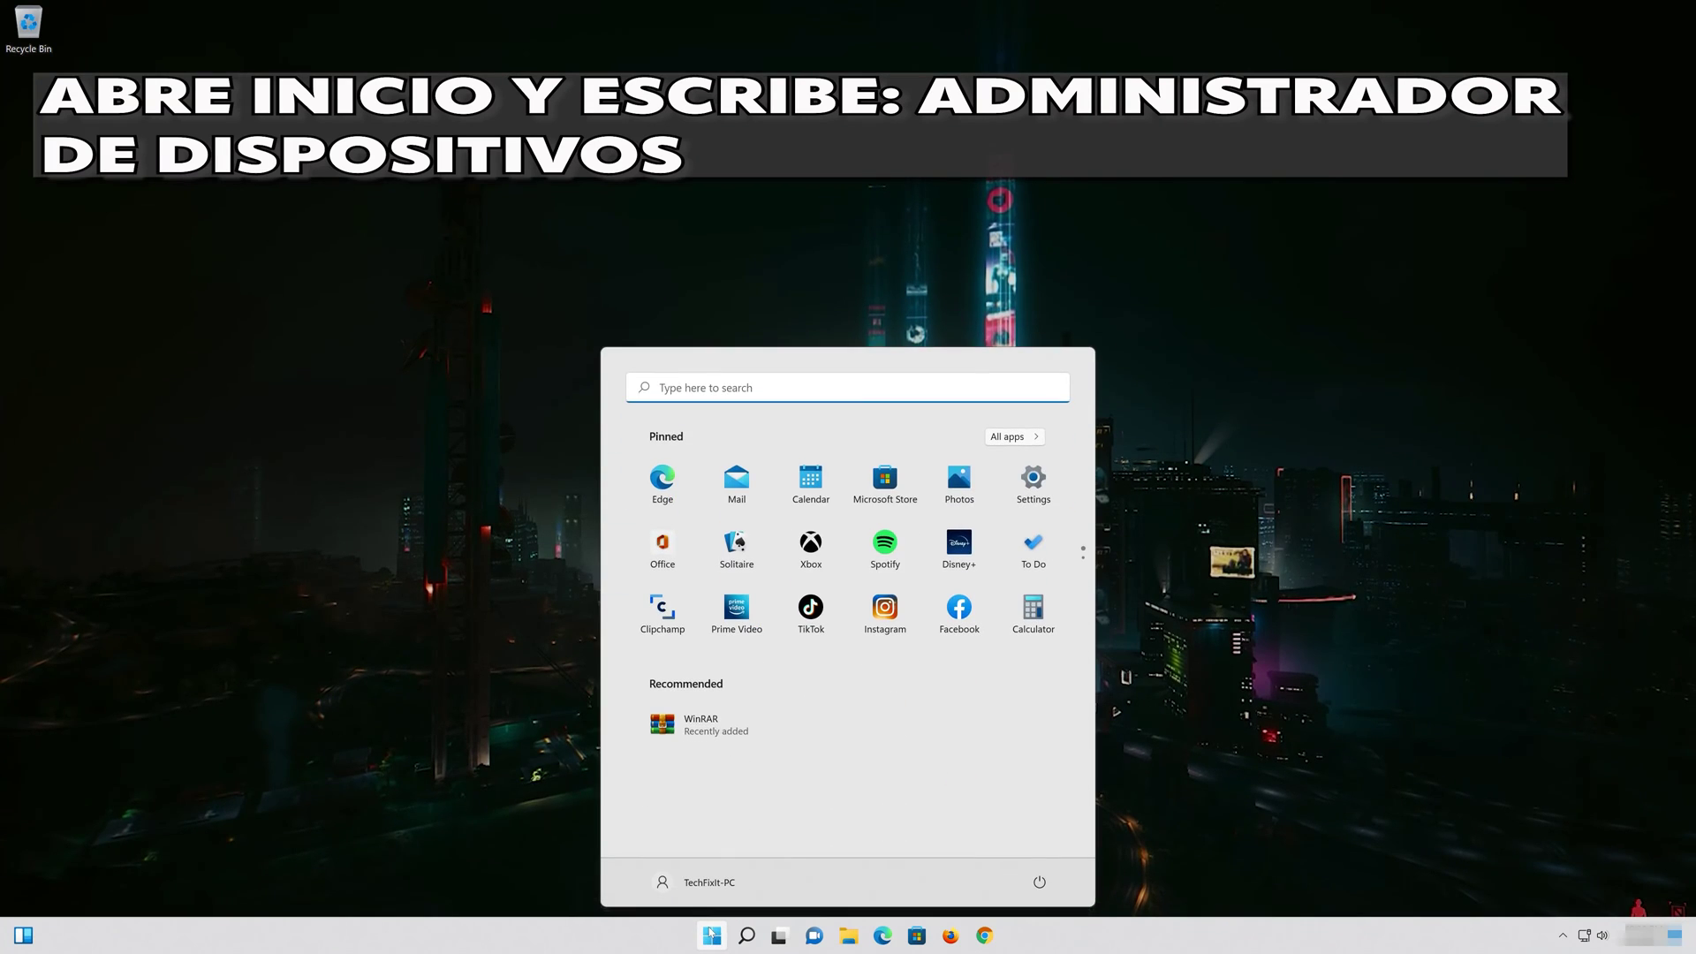
text(device manager)
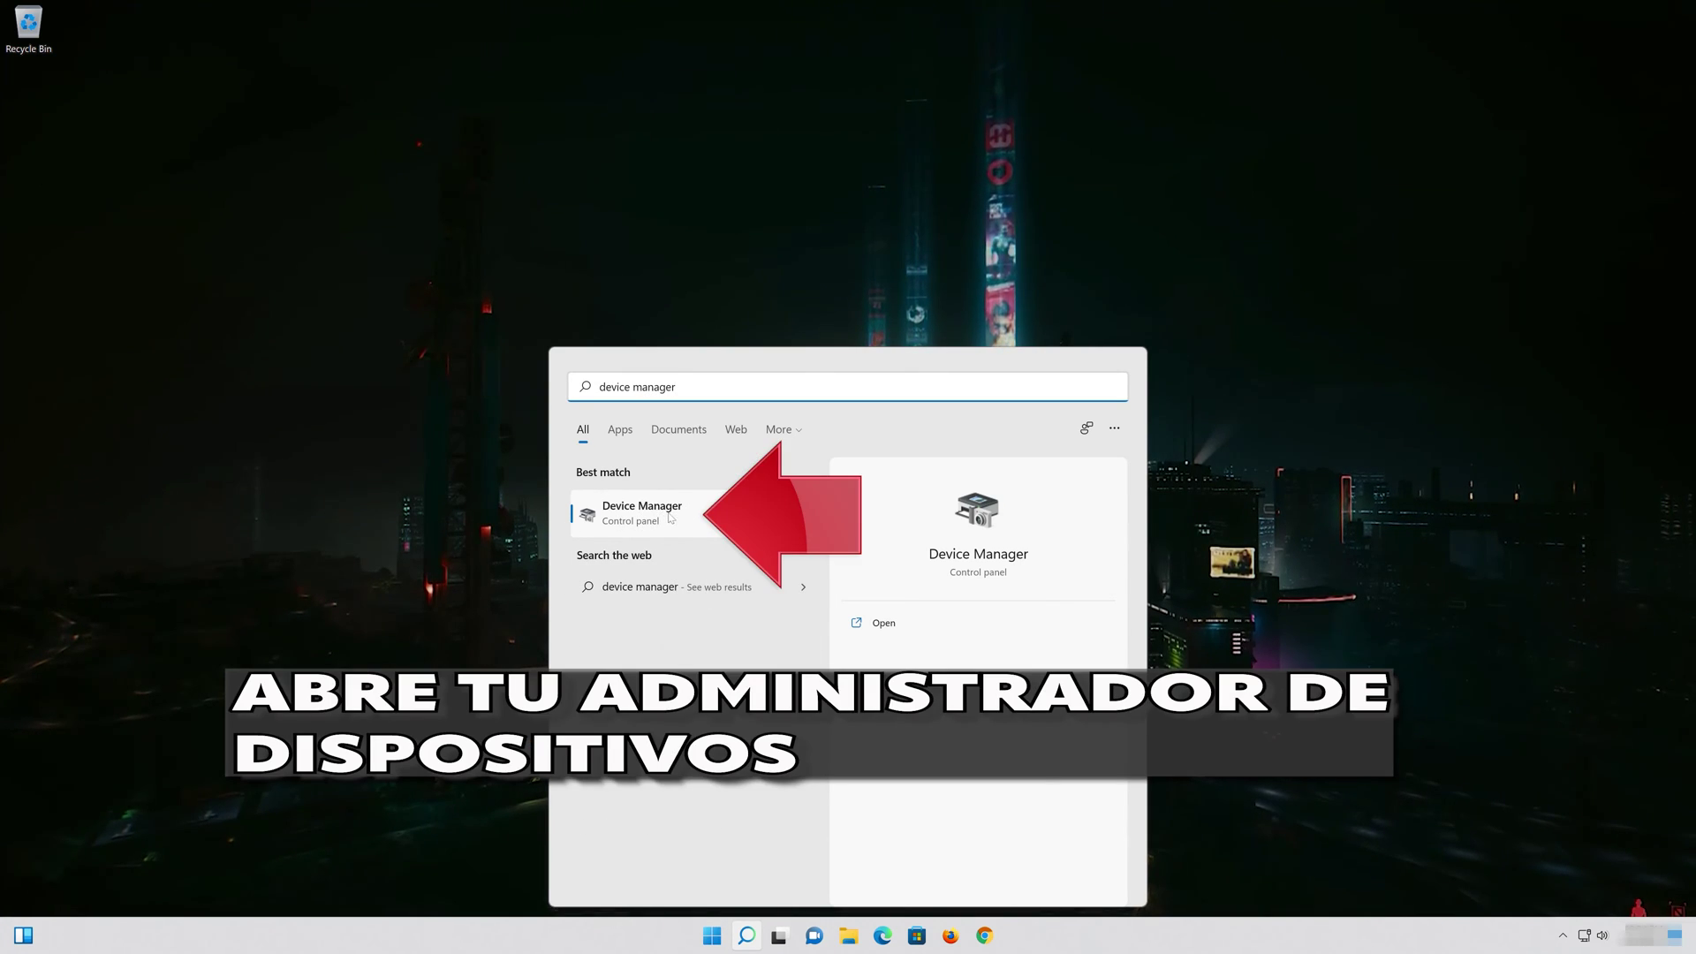
click(671, 518)
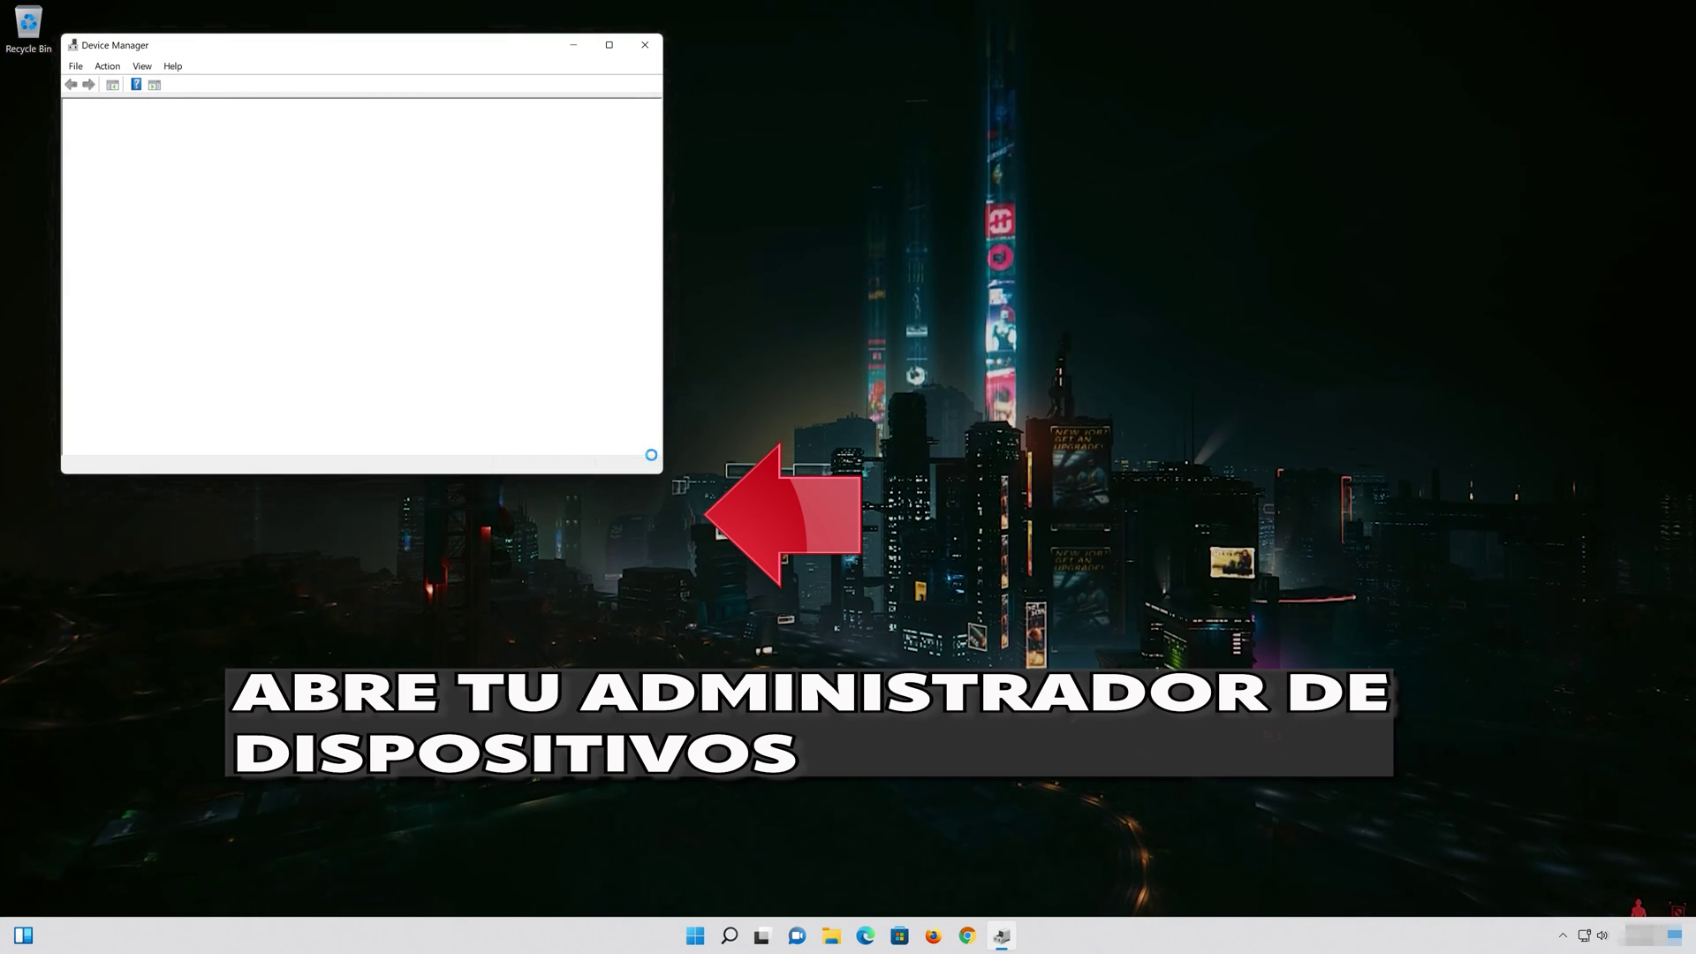
drag(442, 63, 866, 219)
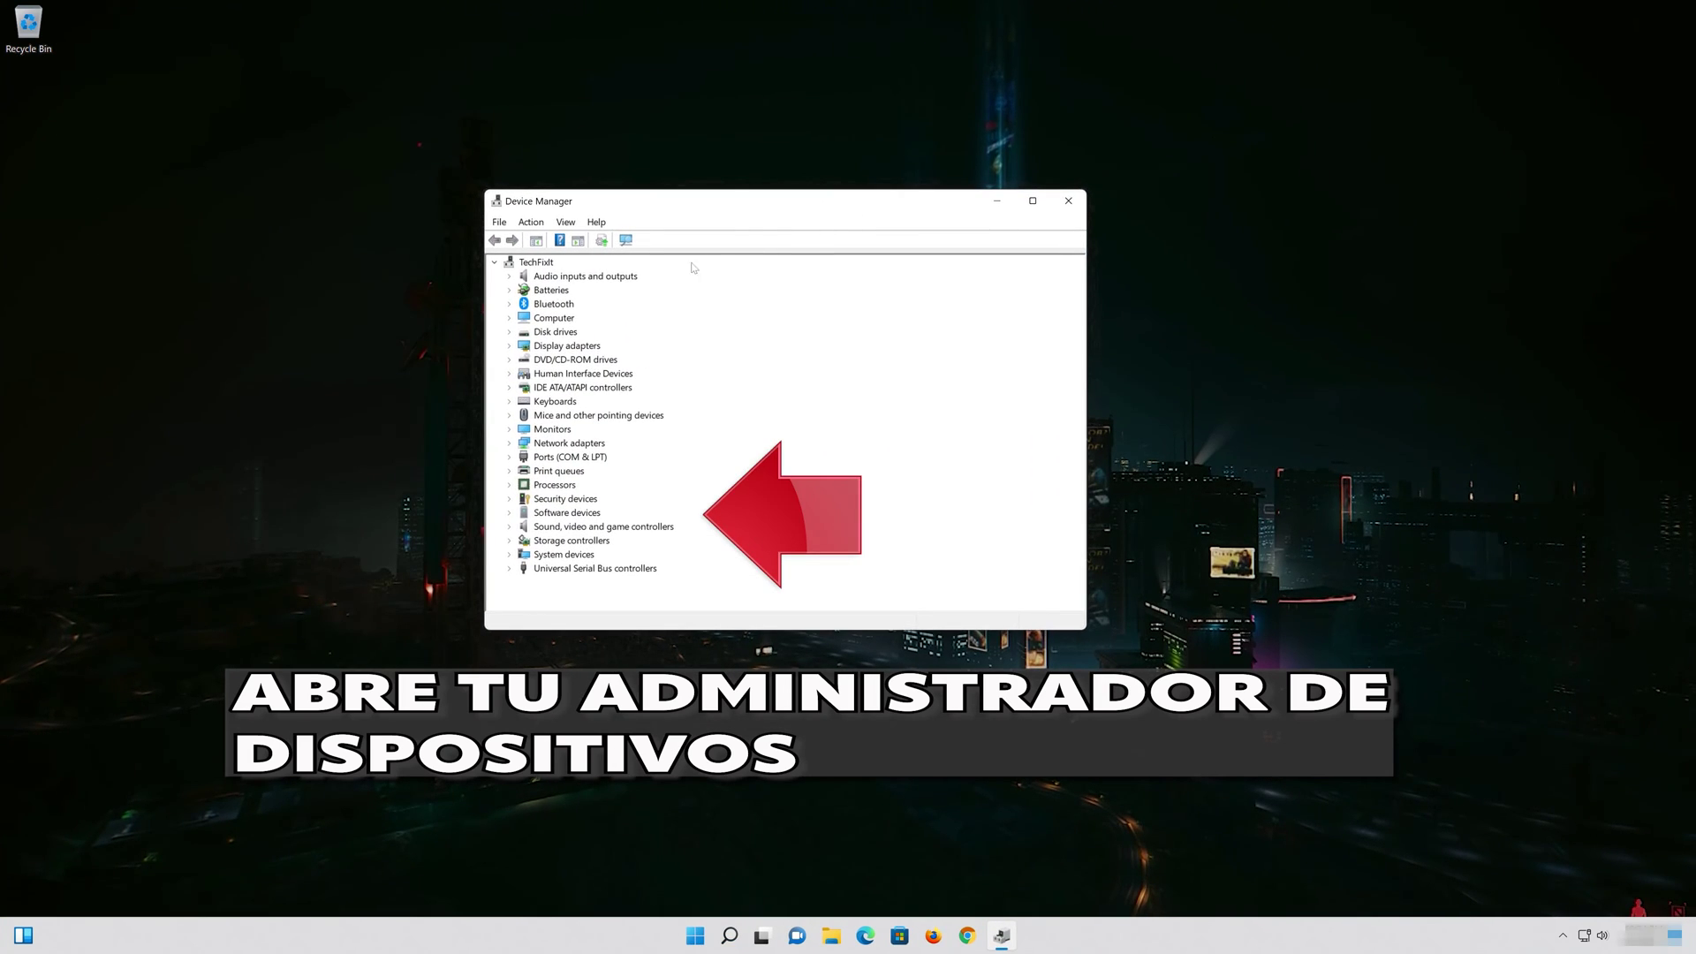
Step: Uninstall the Microsoft AC Adapter under Batteries through the driver options in its properties, and close Device Manager
click(511, 291)
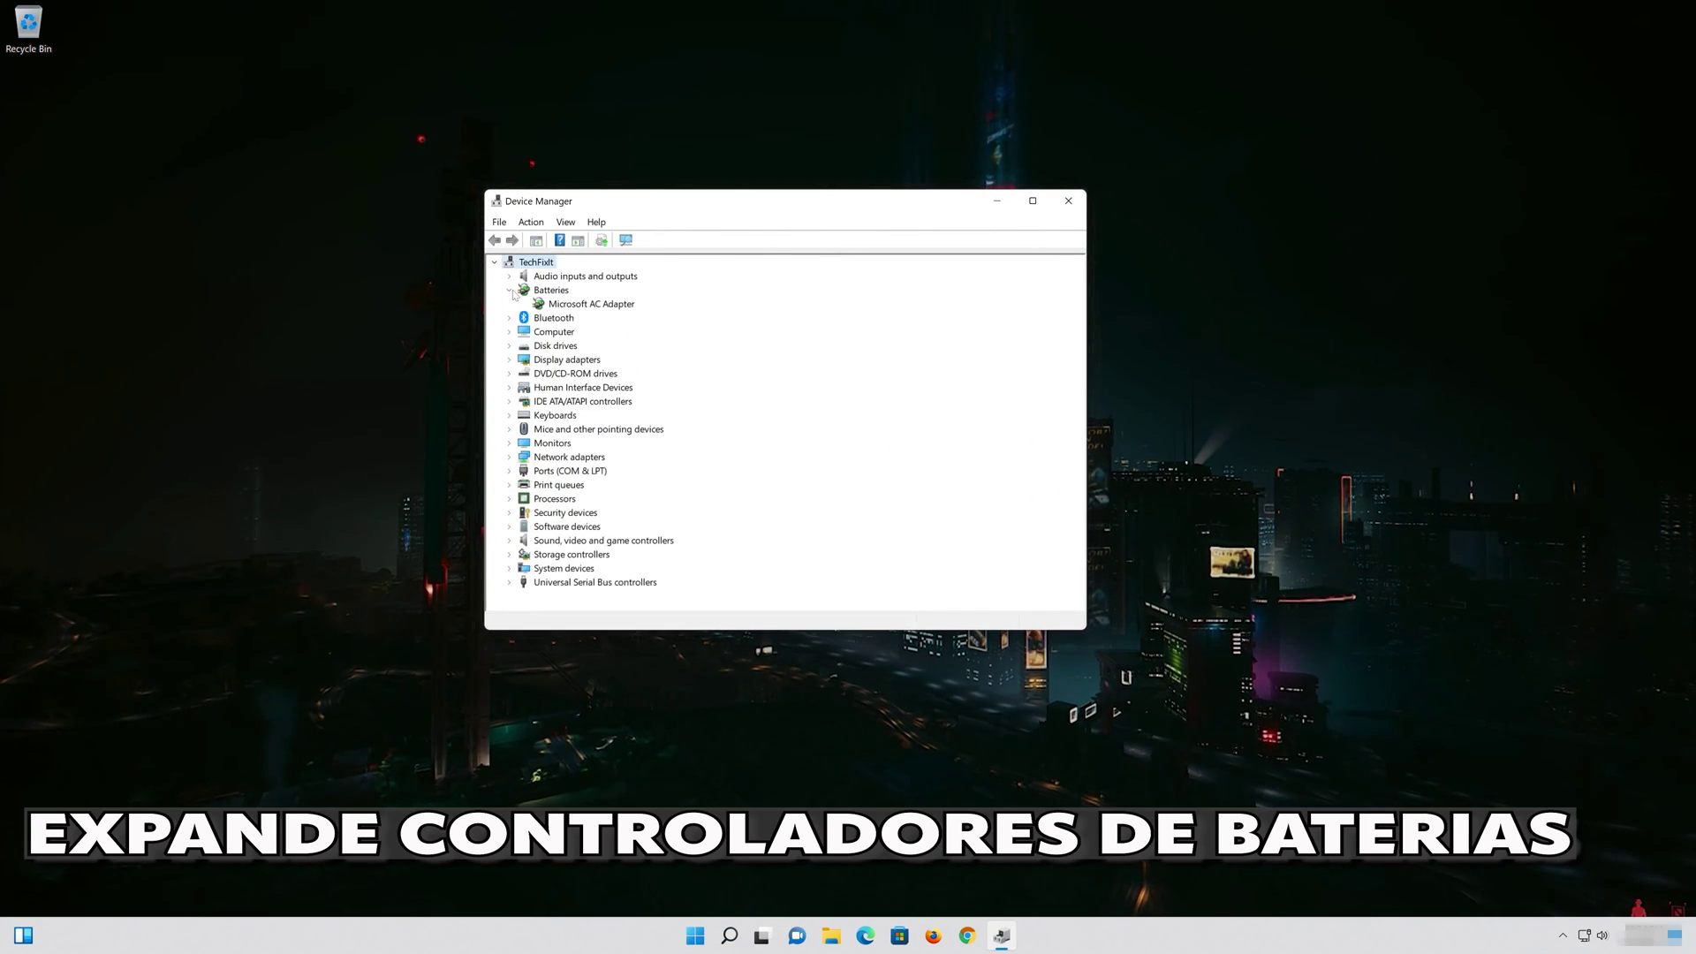
click(571, 305)
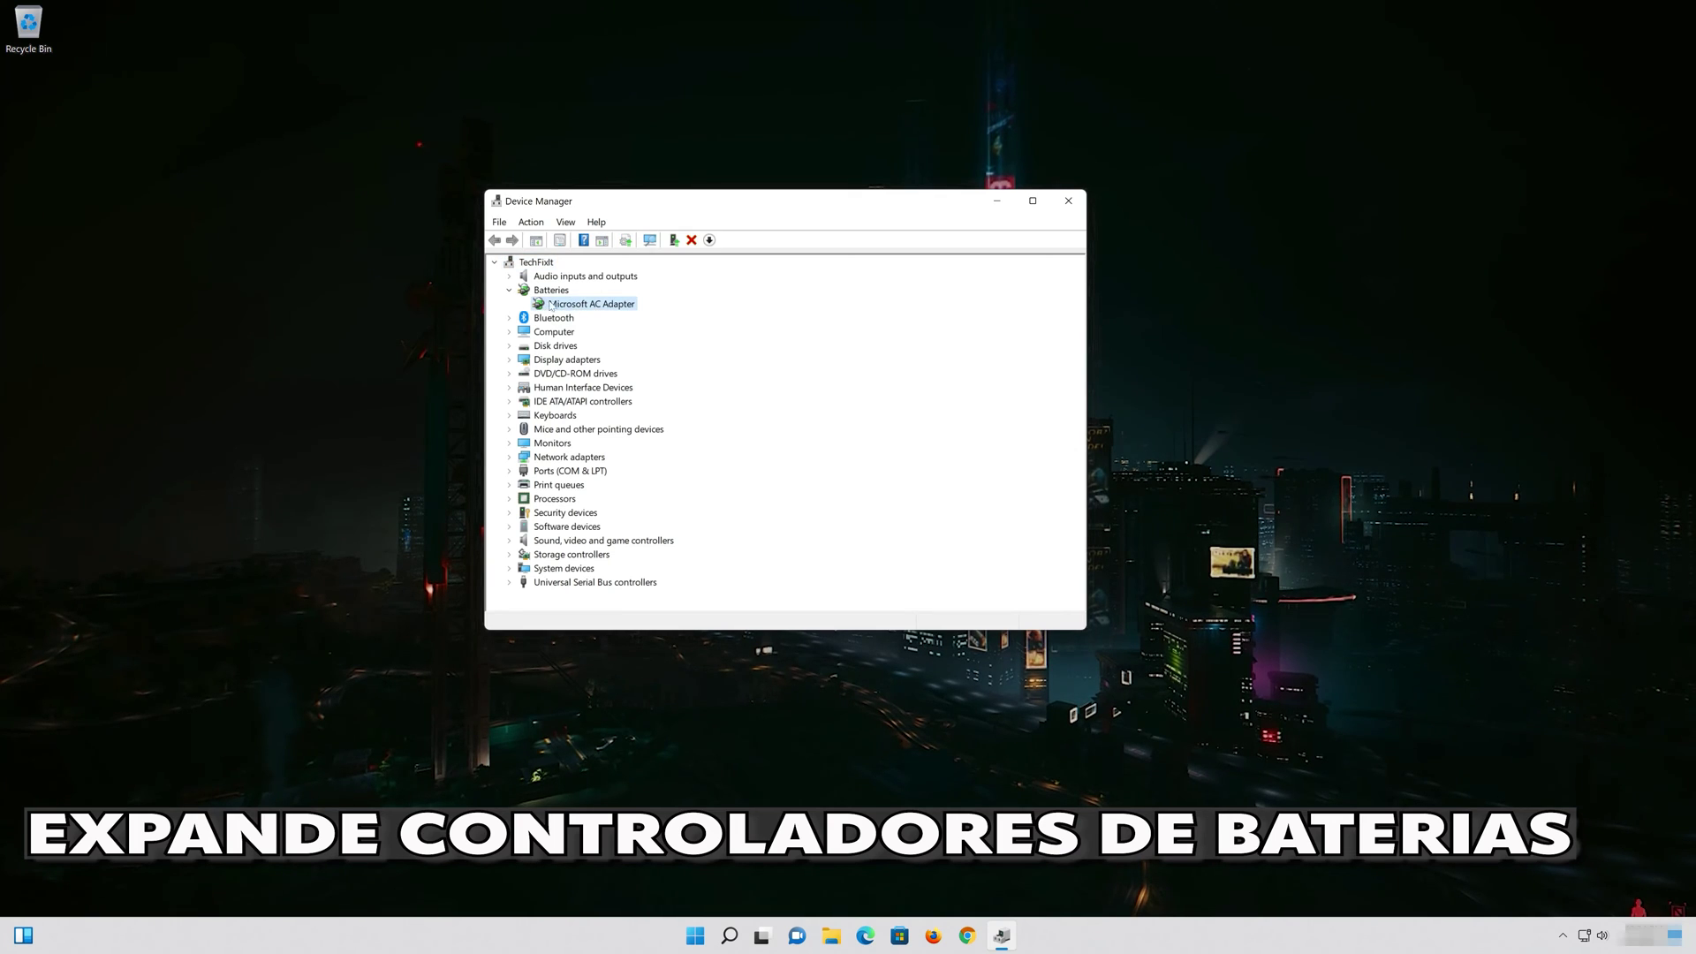
right_click(608, 310)
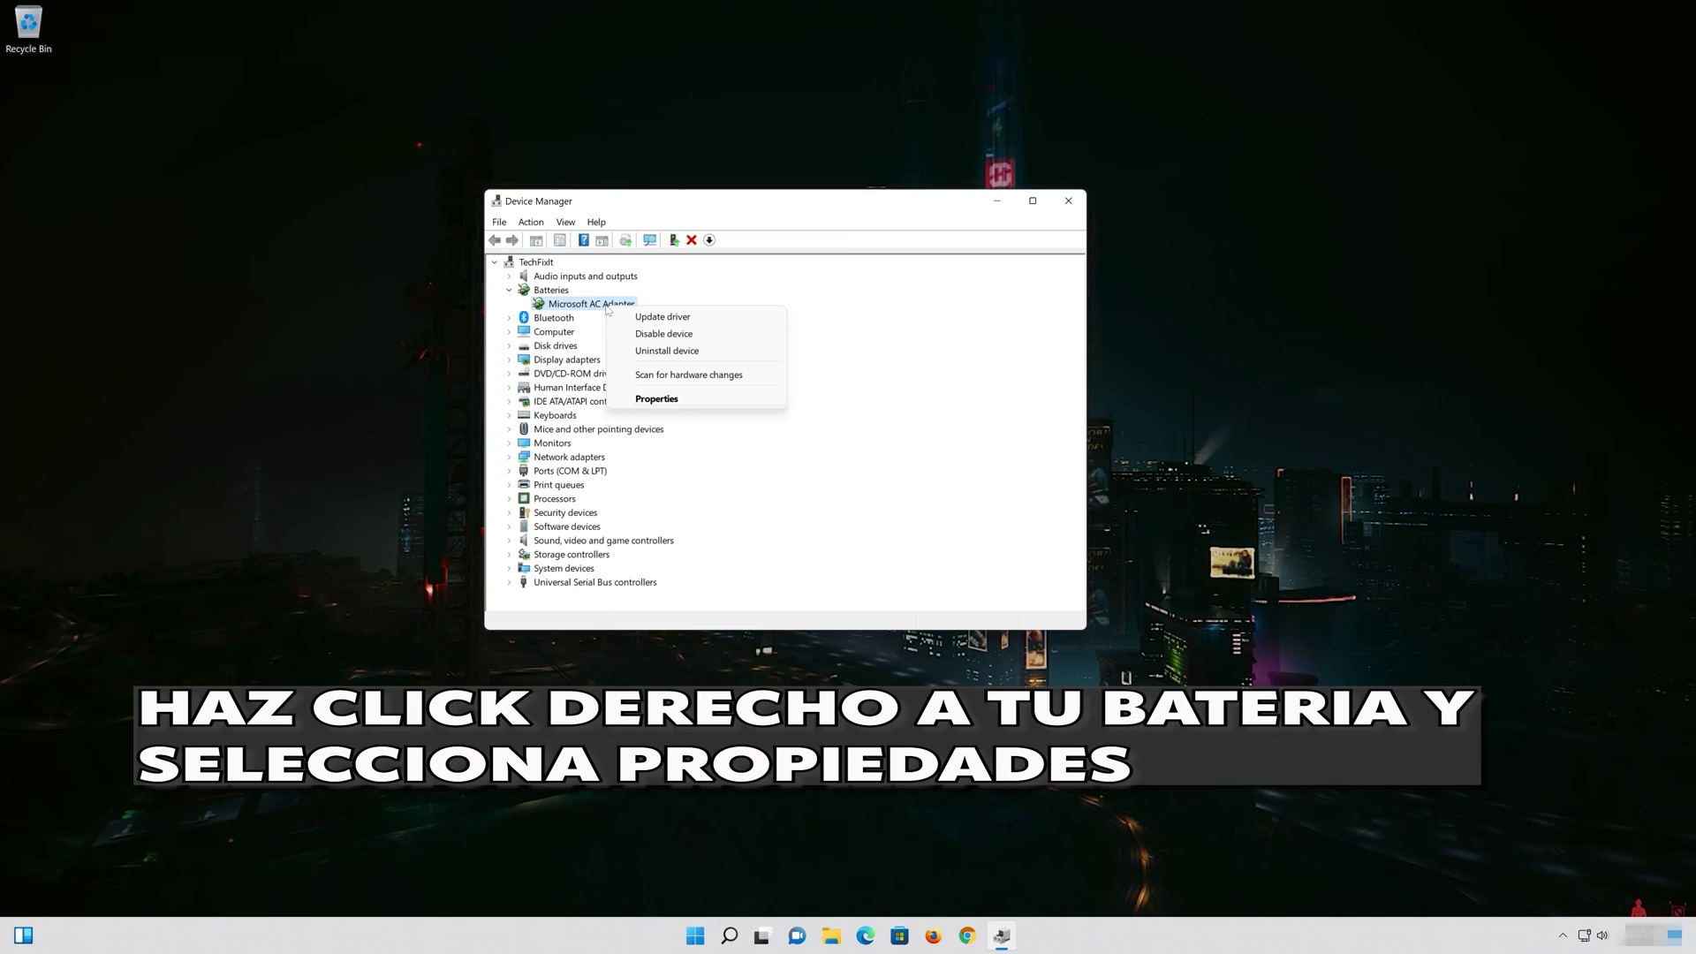
click(703, 399)
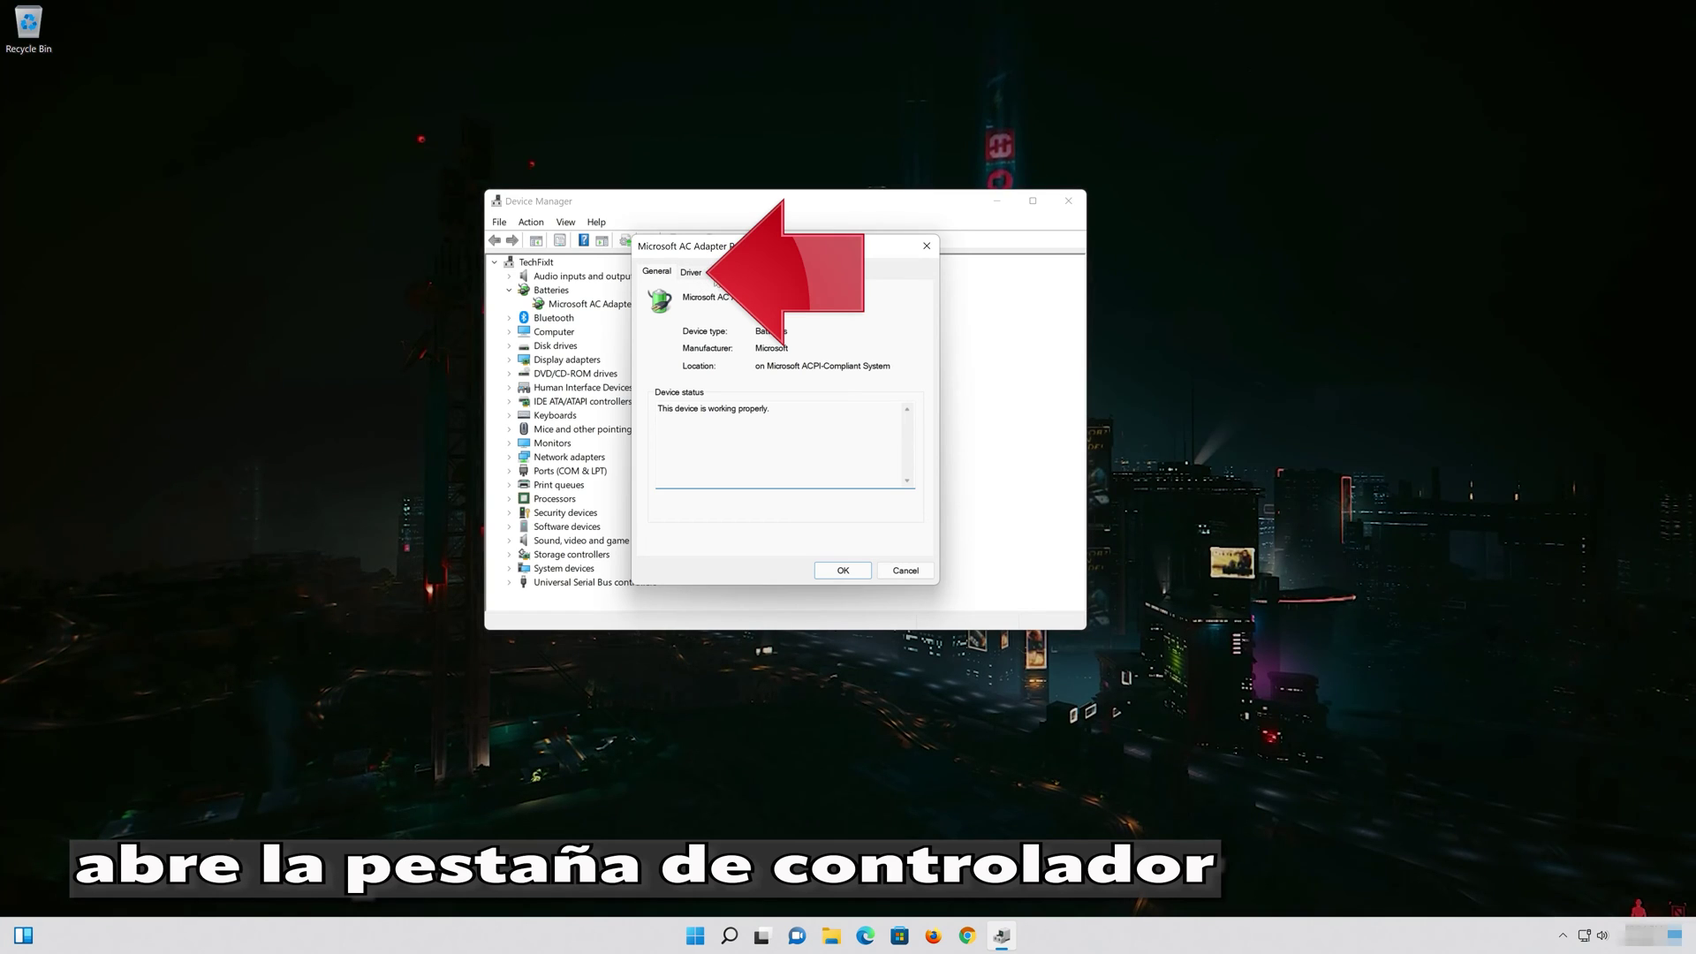
click(692, 274)
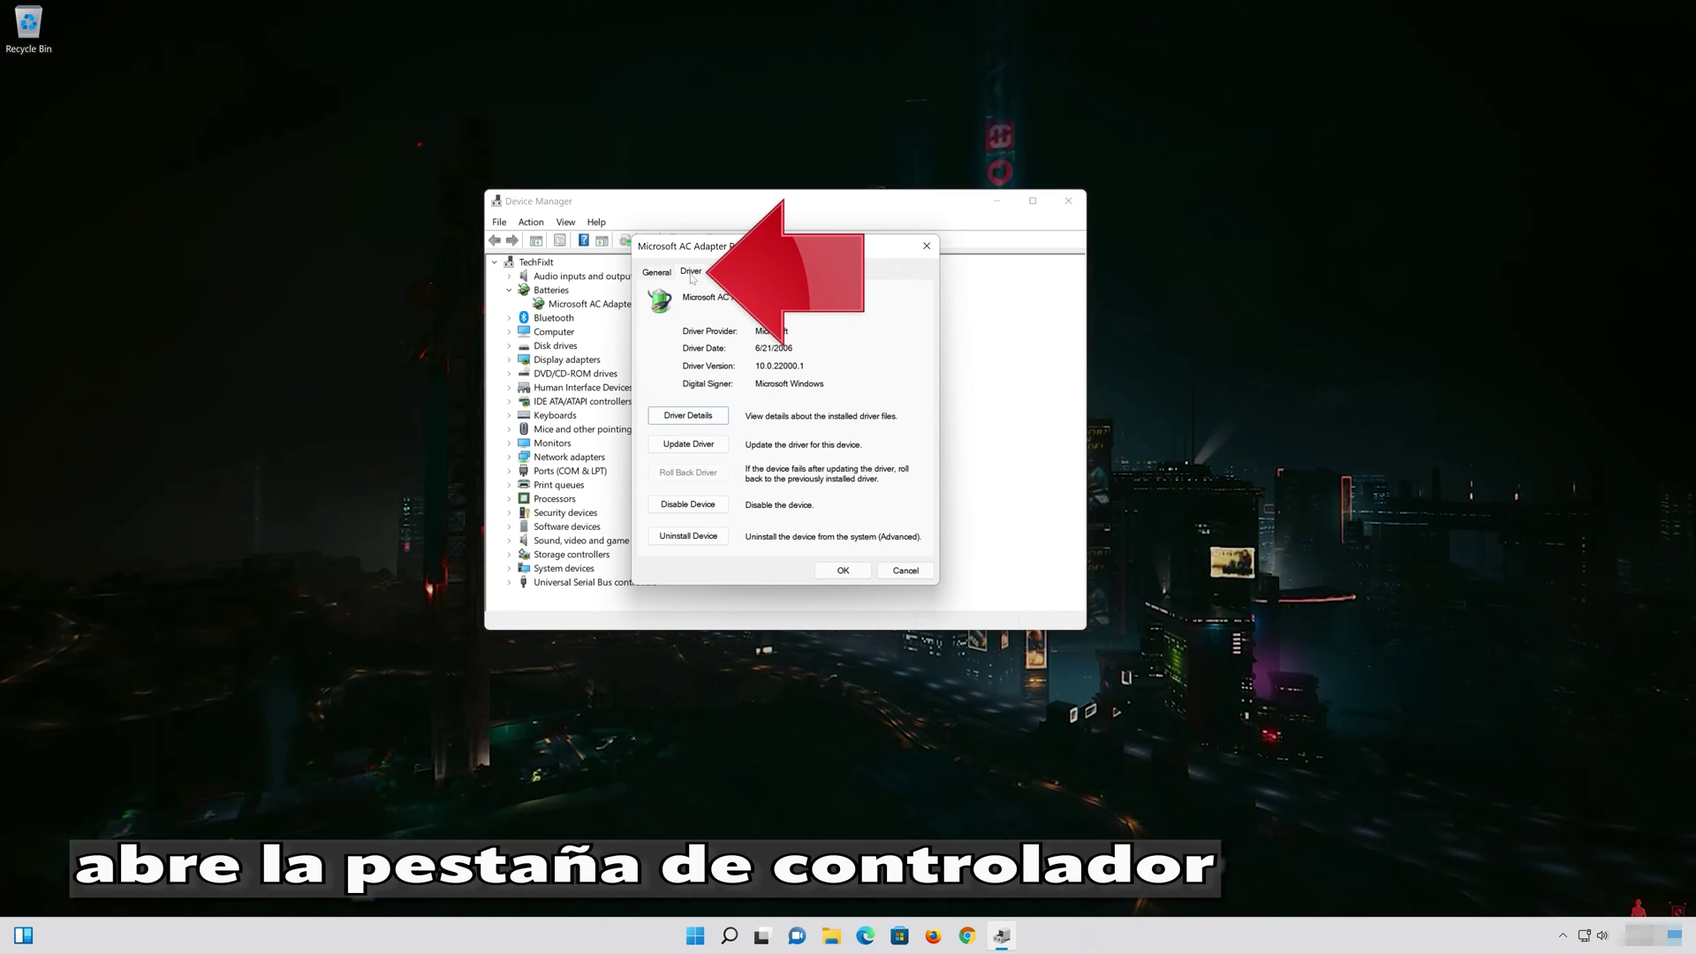
click(676, 537)
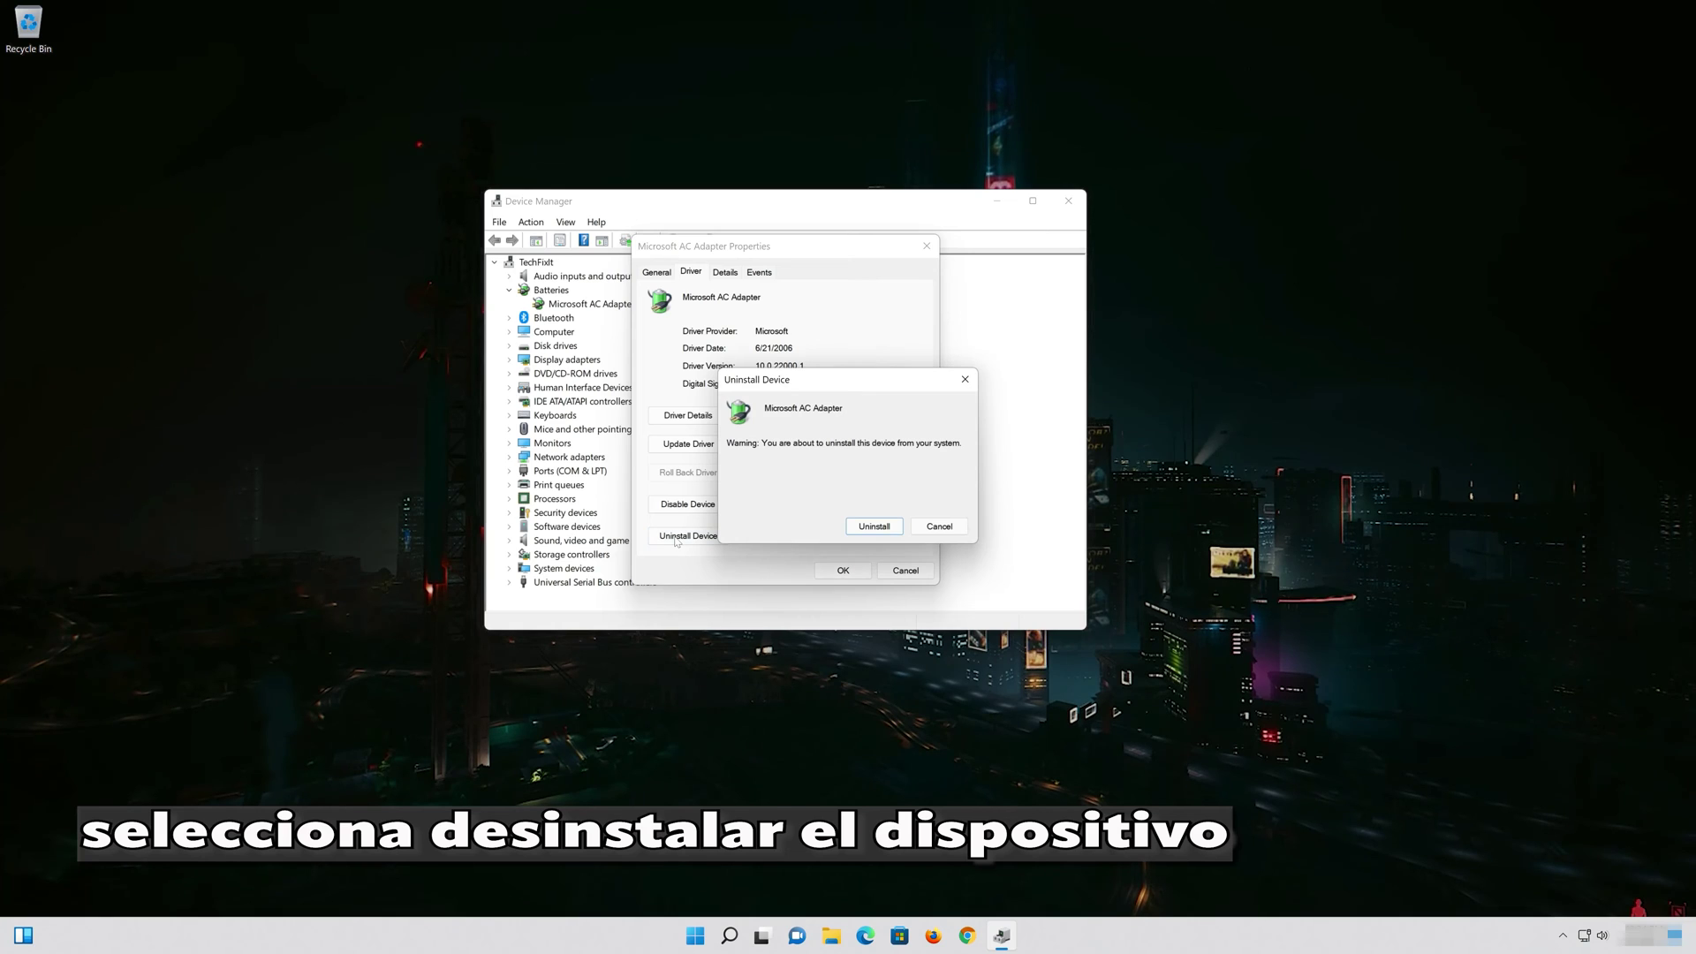
click(881, 533)
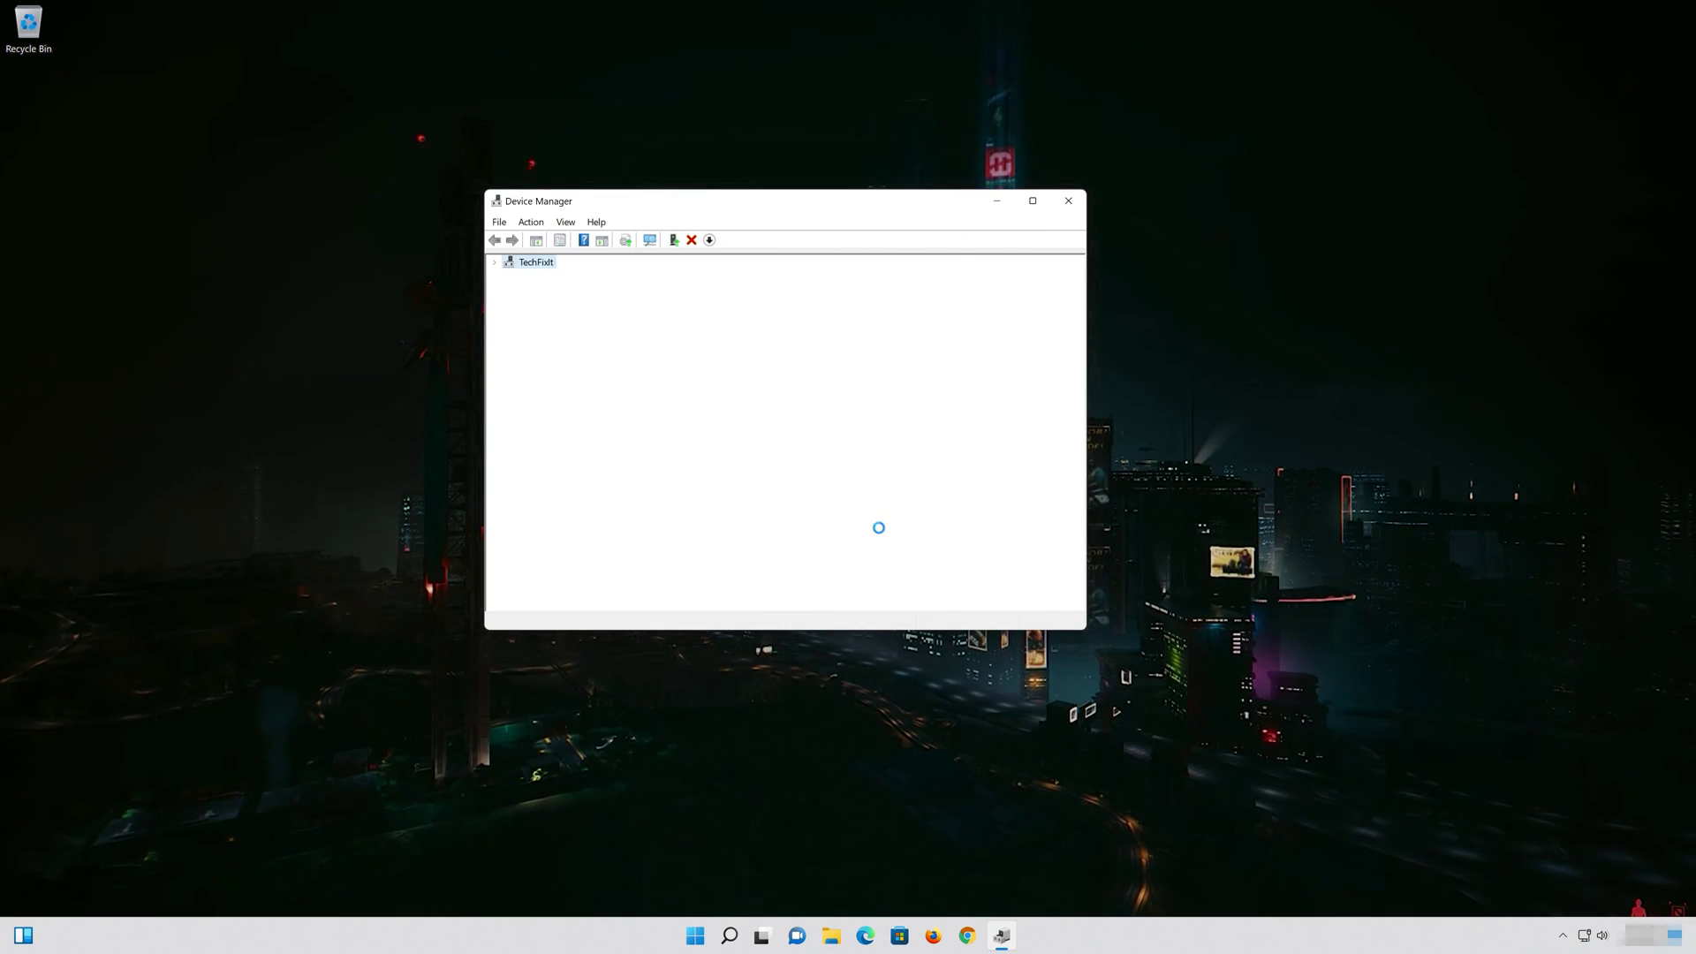
click(1068, 201)
Step: Restart the computer
key(super)
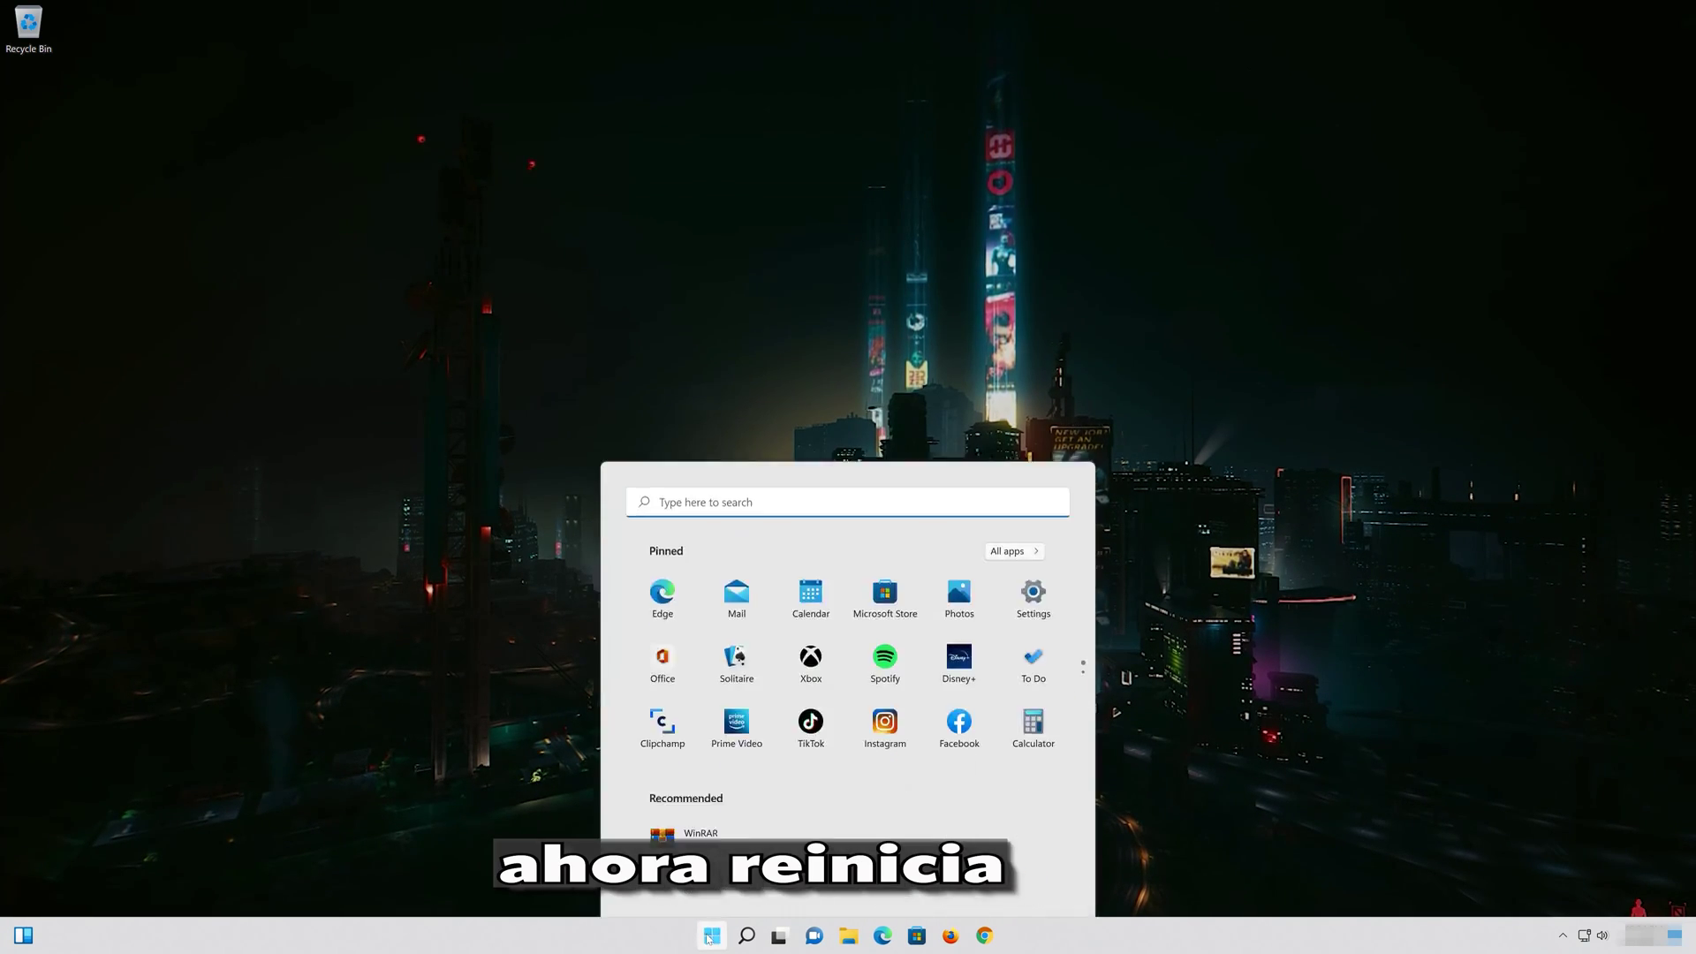
click(1040, 882)
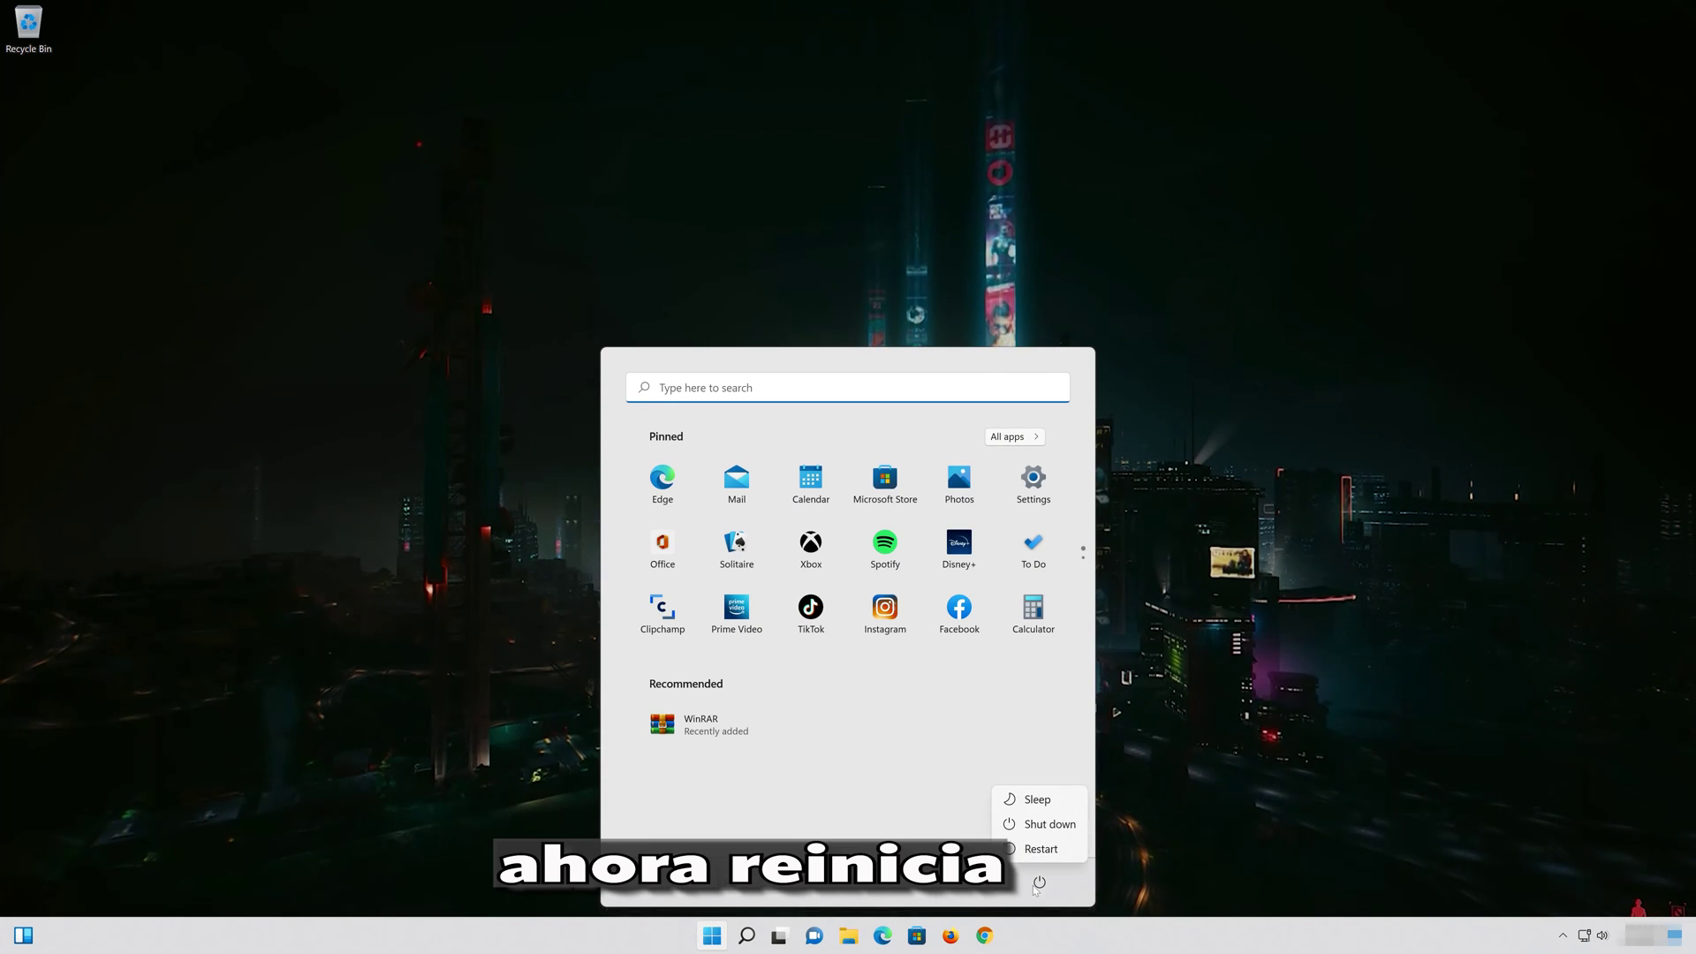
click(1051, 851)
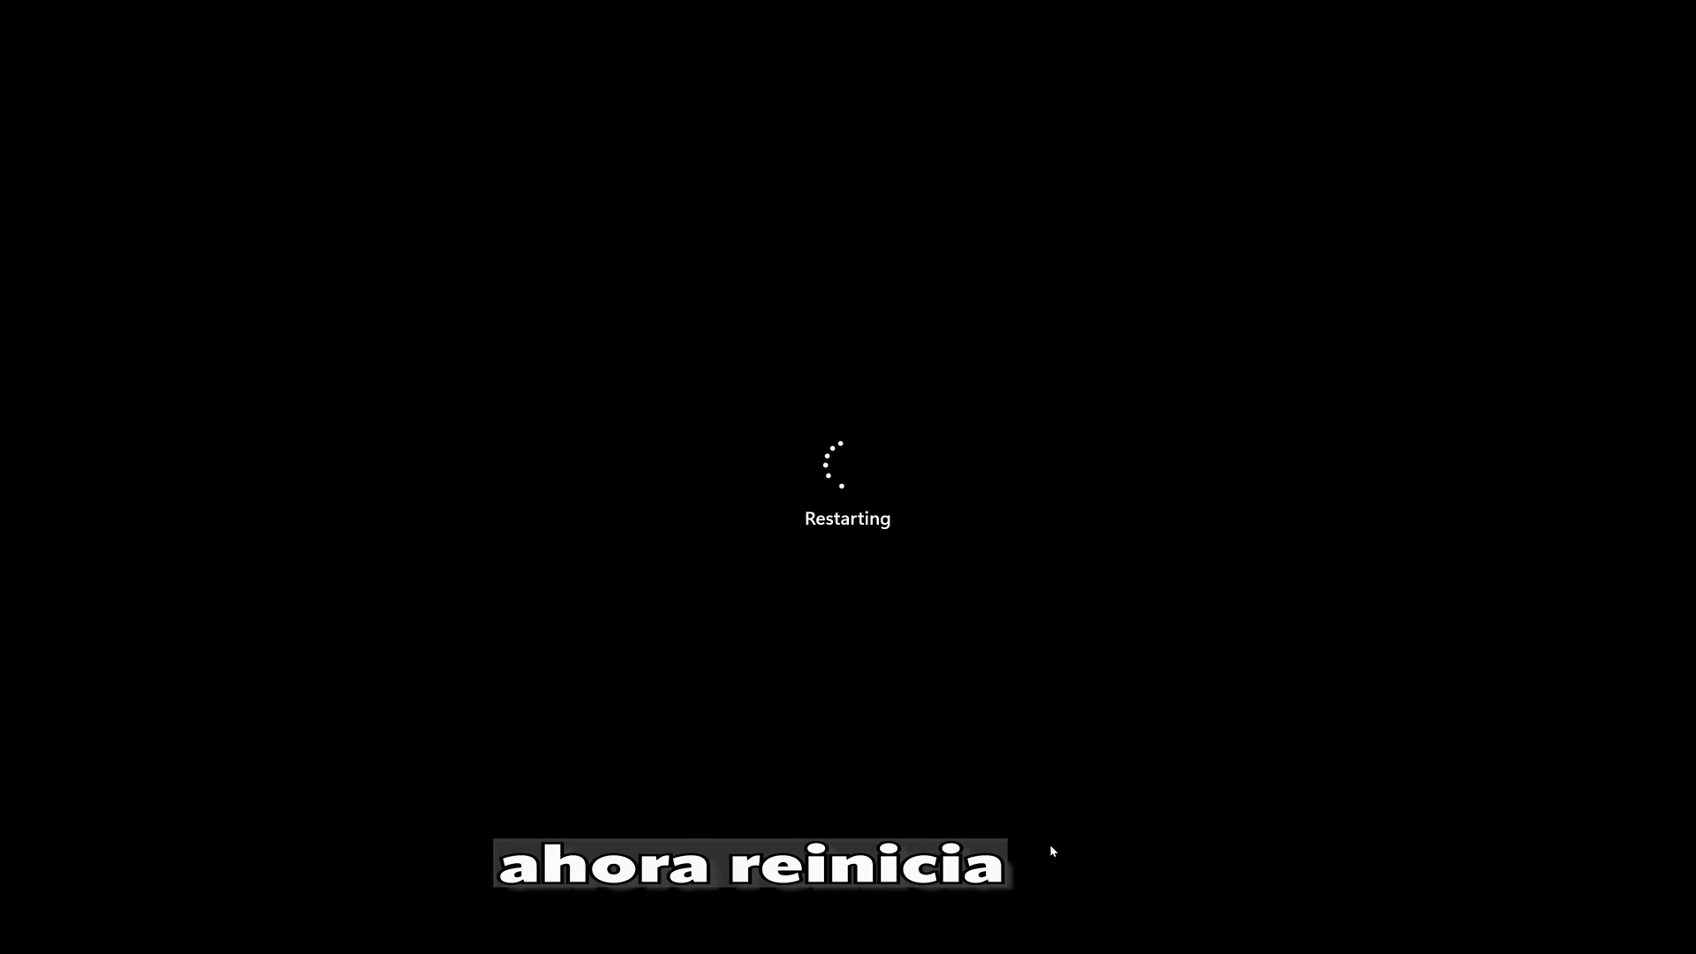